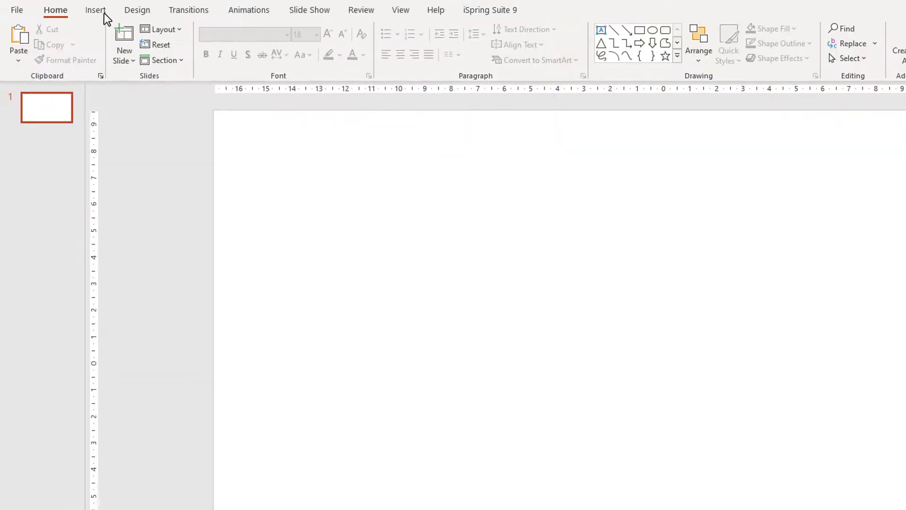
# Step: Draw a large blue oval in the middle of the blank slide
pyautogui.click(102, 13)
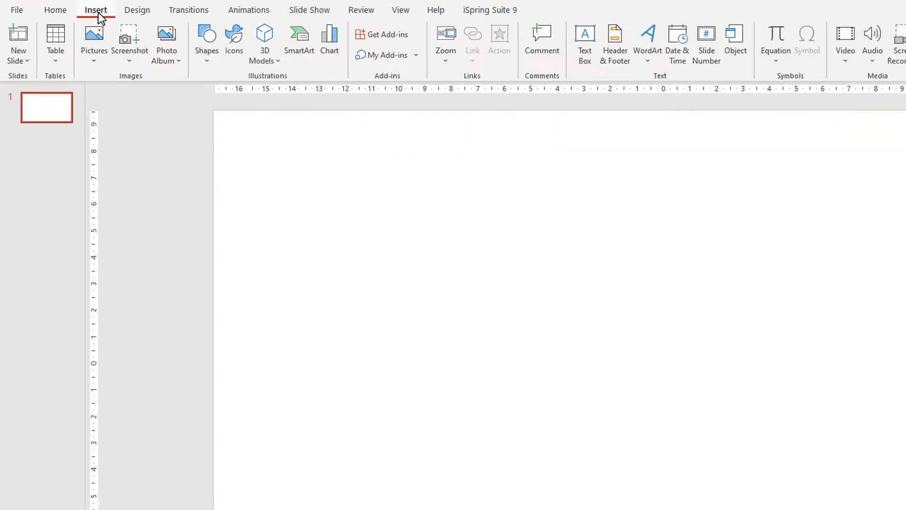
pyautogui.click(206, 64)
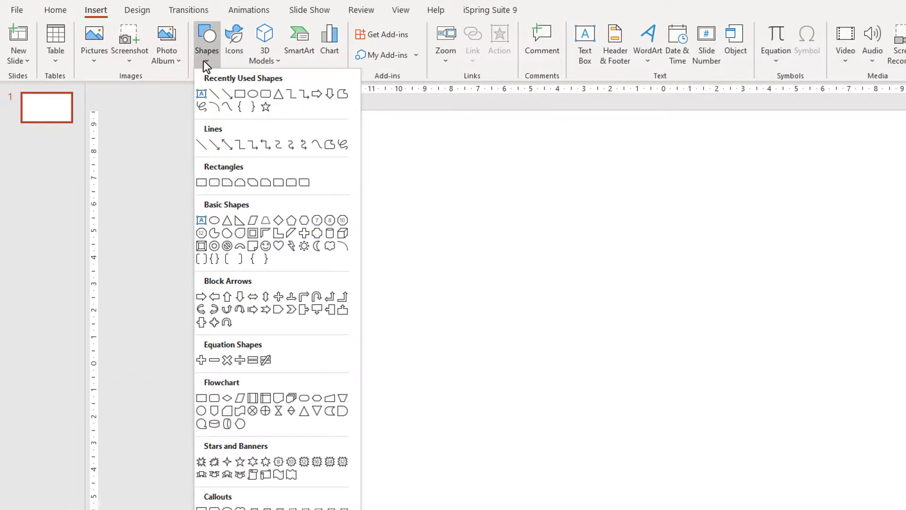
pyautogui.click(241, 93)
pyautogui.moveTo(366, 246); pyautogui.dragTo(687, 435)
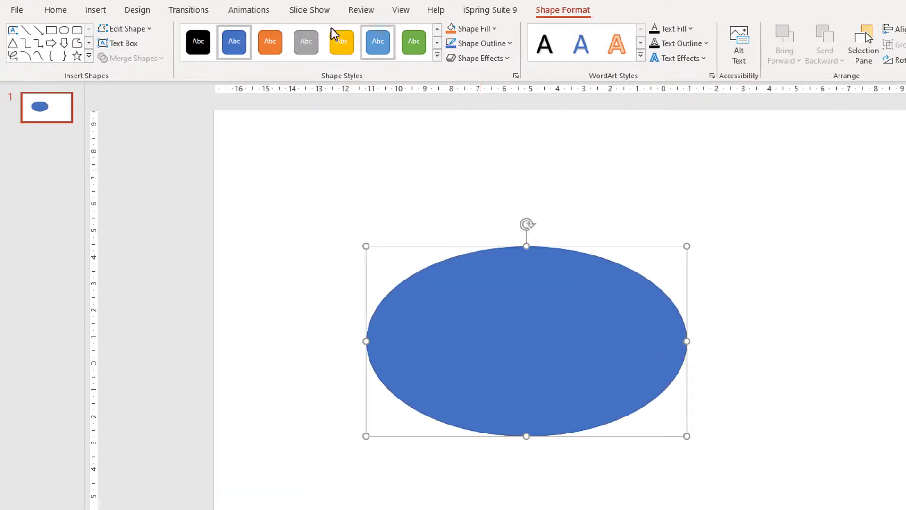
# Step: Lay a centred text box over the oval and type Hello in it
pyautogui.click(98, 11)
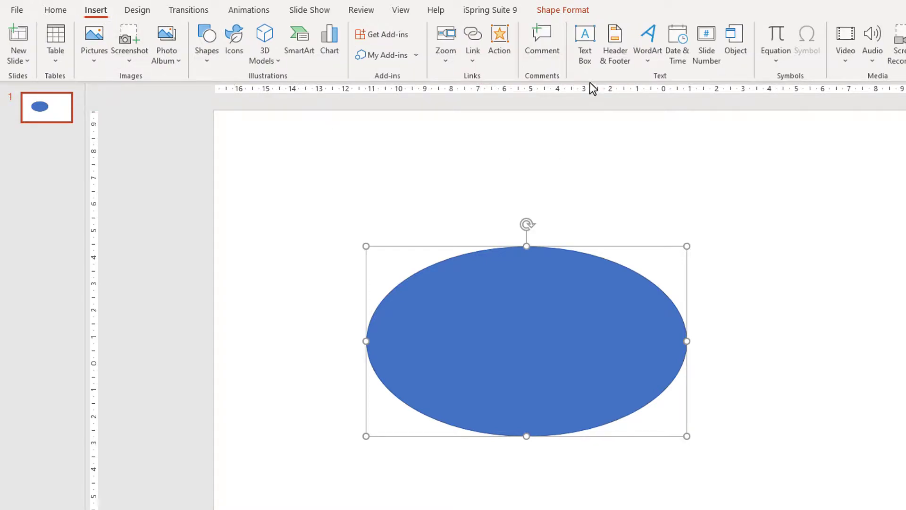
pyautogui.click(585, 52)
pyautogui.moveTo(411, 304); pyautogui.dragTo(656, 376)
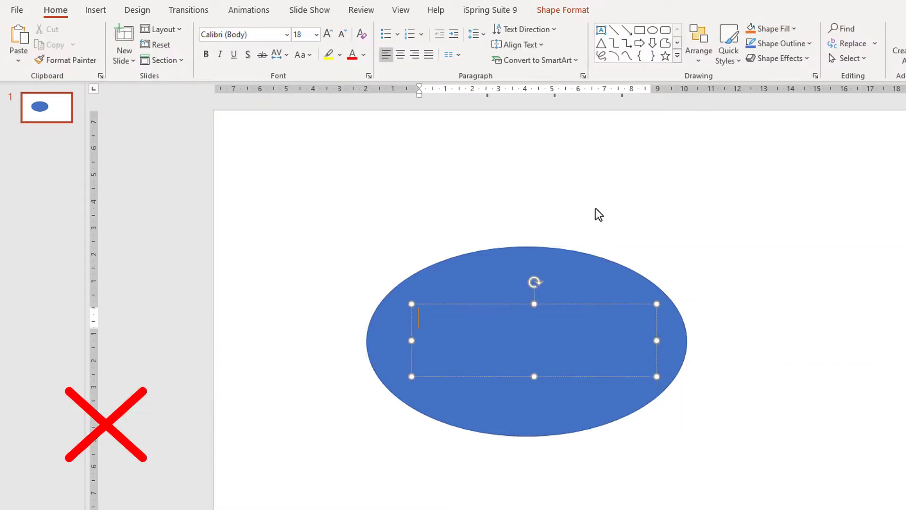
pyautogui.click(400, 54)
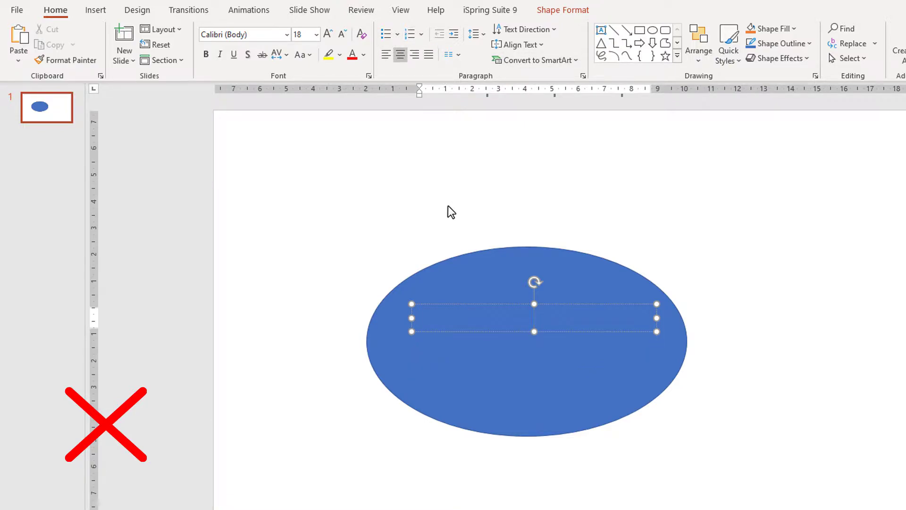
pyautogui.write('Hello')
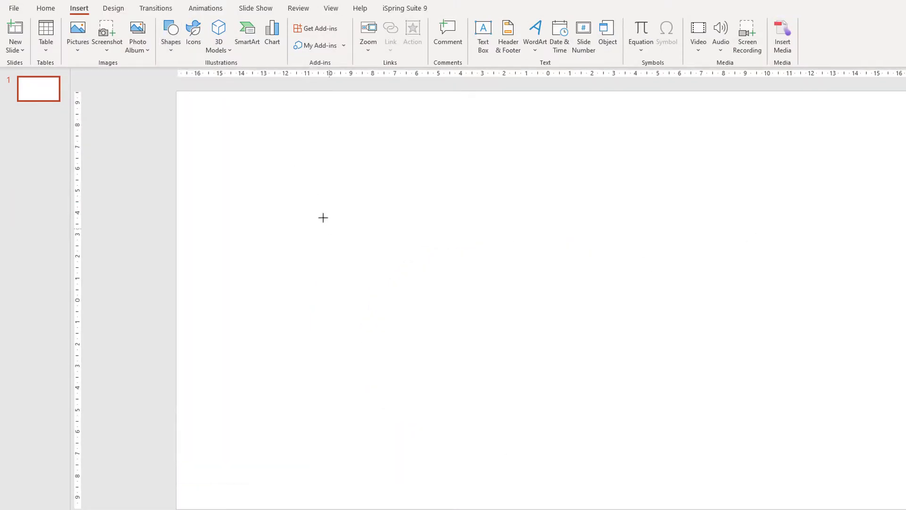
# Step: Draw a large oval, type Hello directly into it, and move it up-left
pyautogui.moveTo(317, 188)
pyautogui.mouseDown()
pyautogui.moveTo(664, 375)
pyautogui.moveTo(647, 376)
pyautogui.mouseUp()
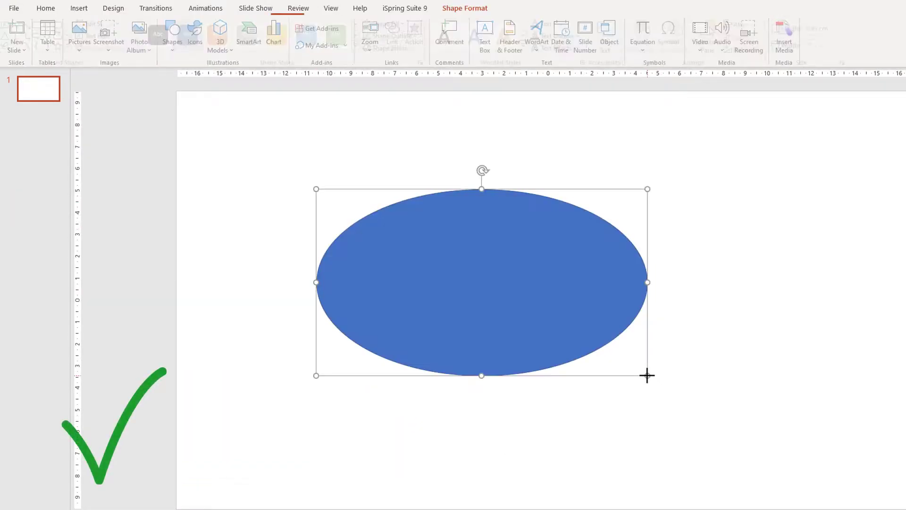
pyautogui.write('He')
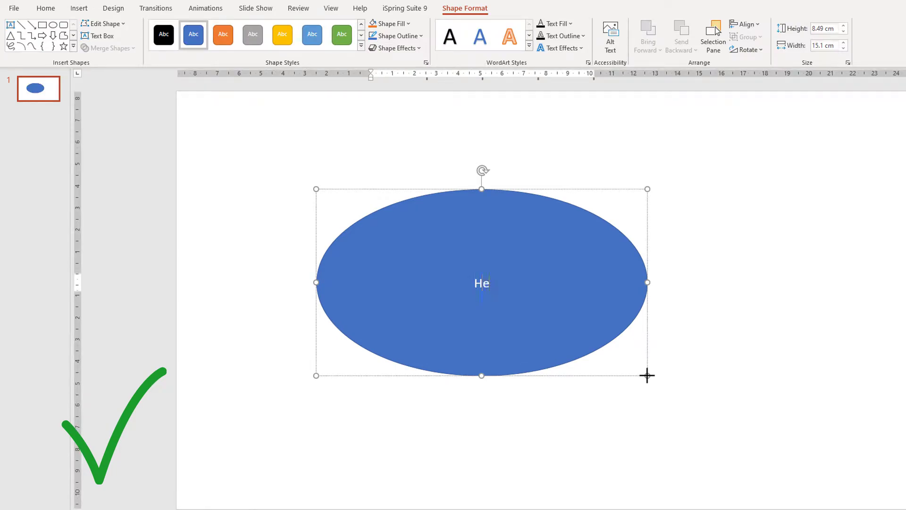
pyautogui.write('llo')
pyautogui.click(679, 329)
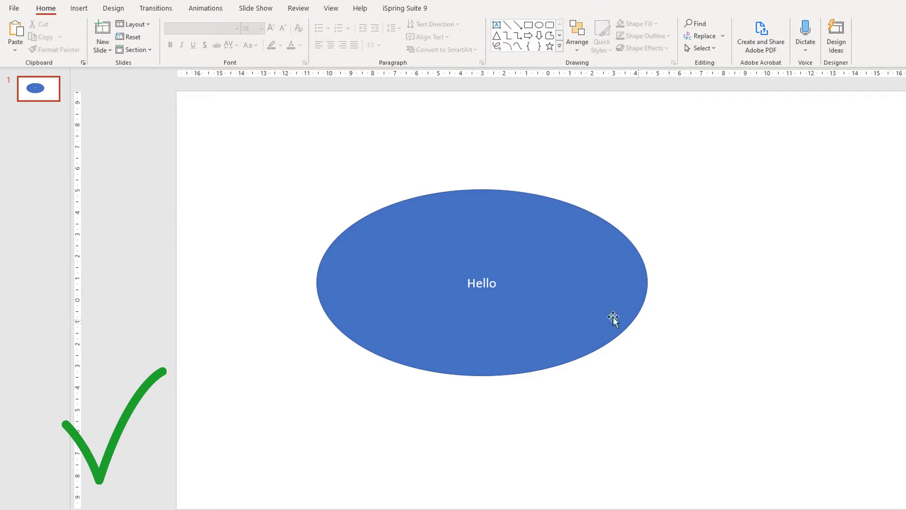
pyautogui.moveTo(603, 316); pyautogui.dragTo(449, 262)
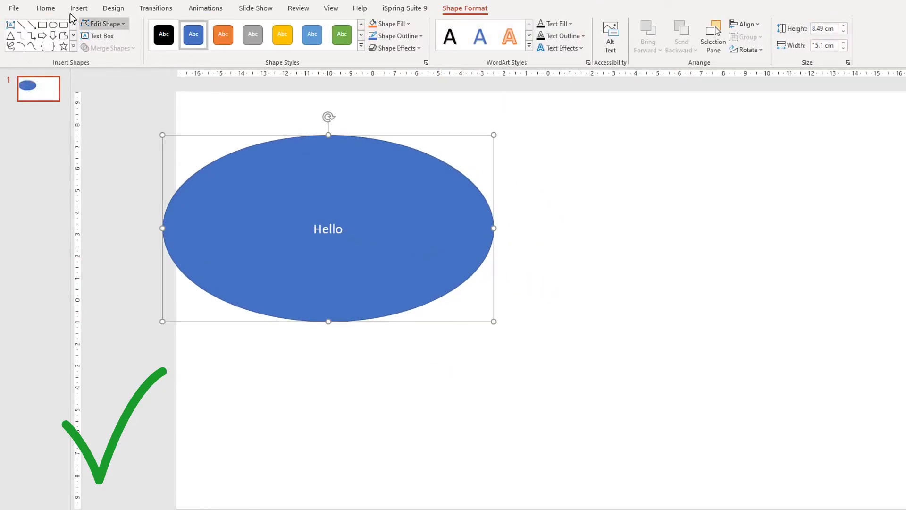
# Step: Add a second oval at lower right and type Hello inside it via Edit Text
pyautogui.click(75, 9)
pyautogui.click(170, 38)
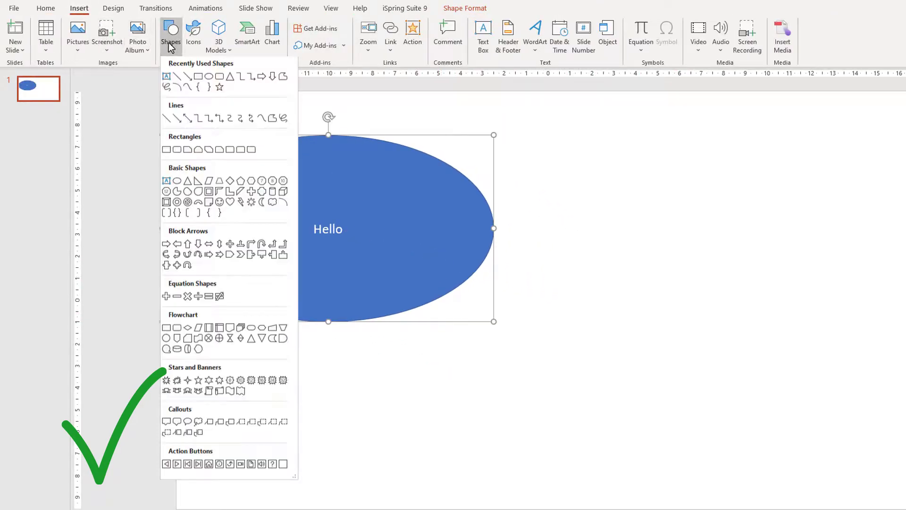
pyautogui.click(207, 77)
pyautogui.moveTo(587, 241); pyautogui.dragTo(830, 398)
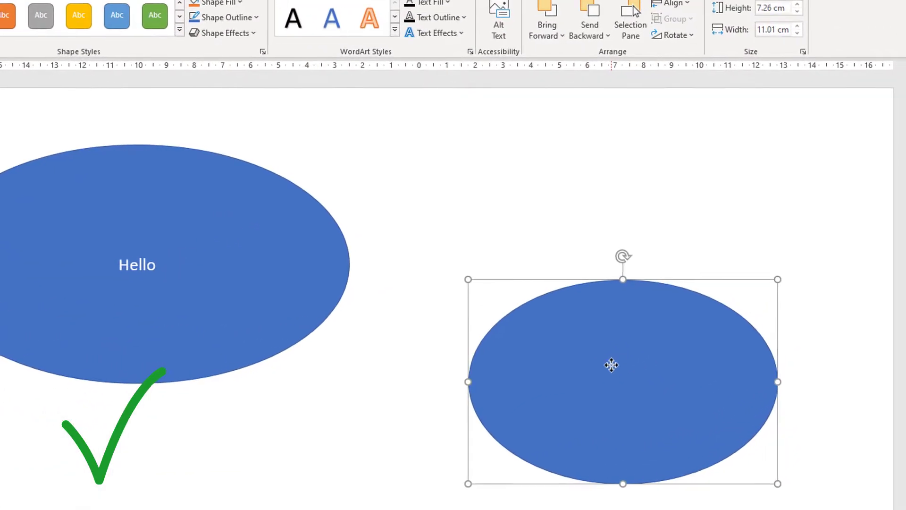
pyautogui.rightClick(611, 364)
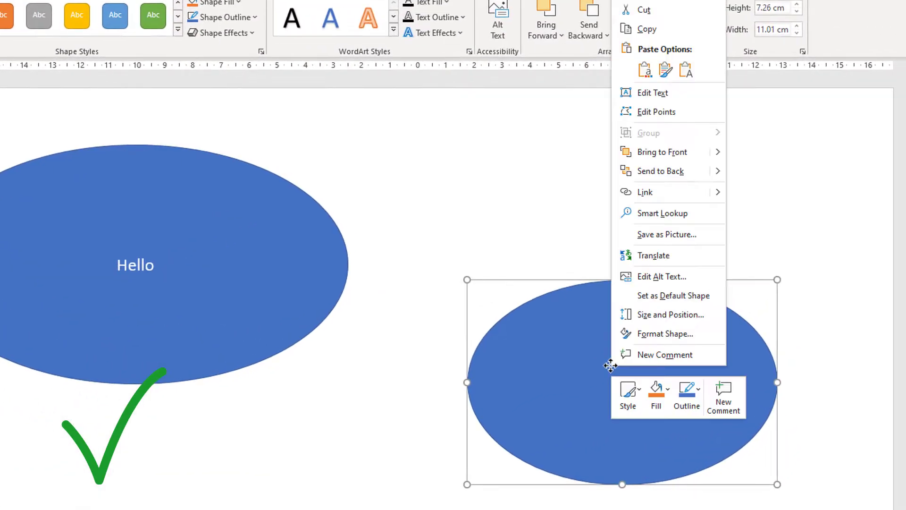
pyautogui.click(678, 103)
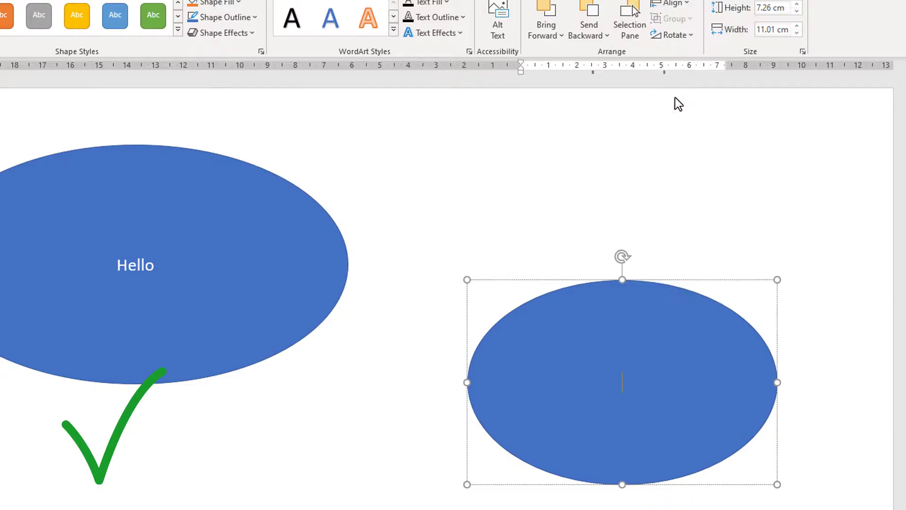
pyautogui.write('Hello')
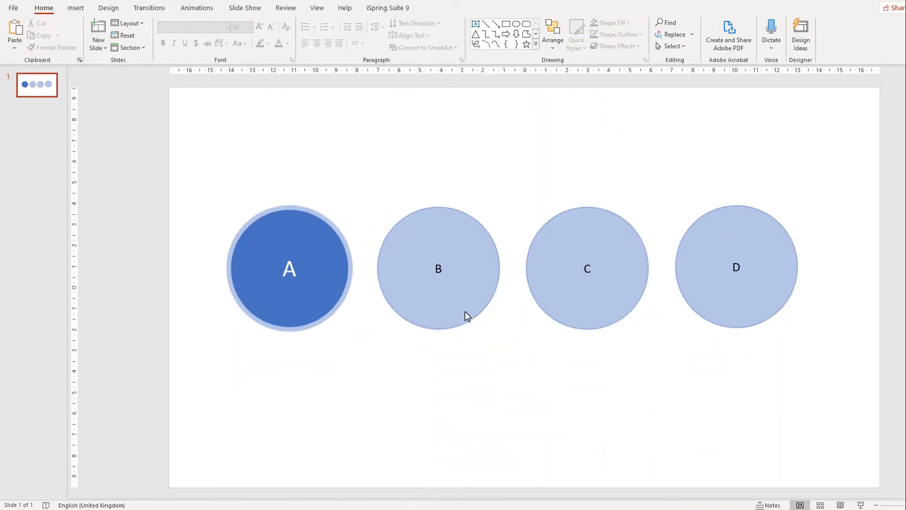
# Step: Fill circle B with circle A's dark blue using the fill eyedropper
pyautogui.click(449, 297)
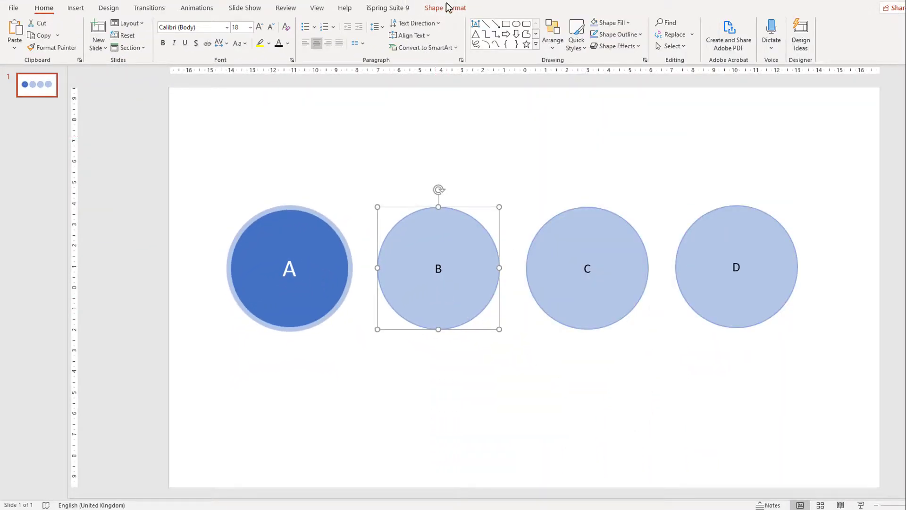
pyautogui.click(447, 7)
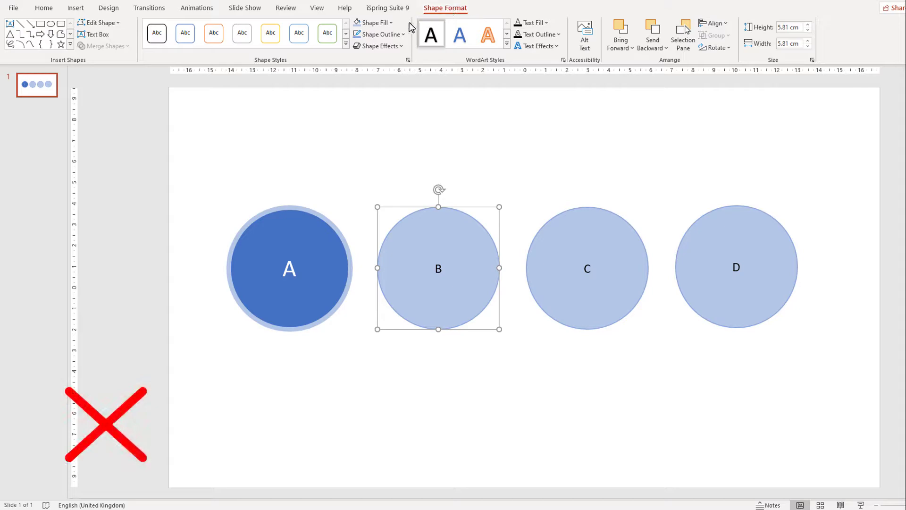
pyautogui.click(391, 23)
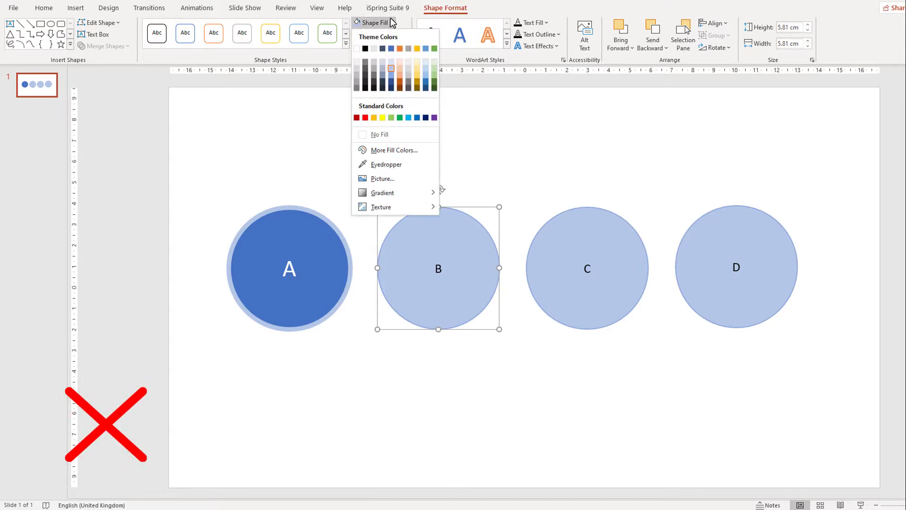
pyautogui.click(372, 168)
pyautogui.click(310, 244)
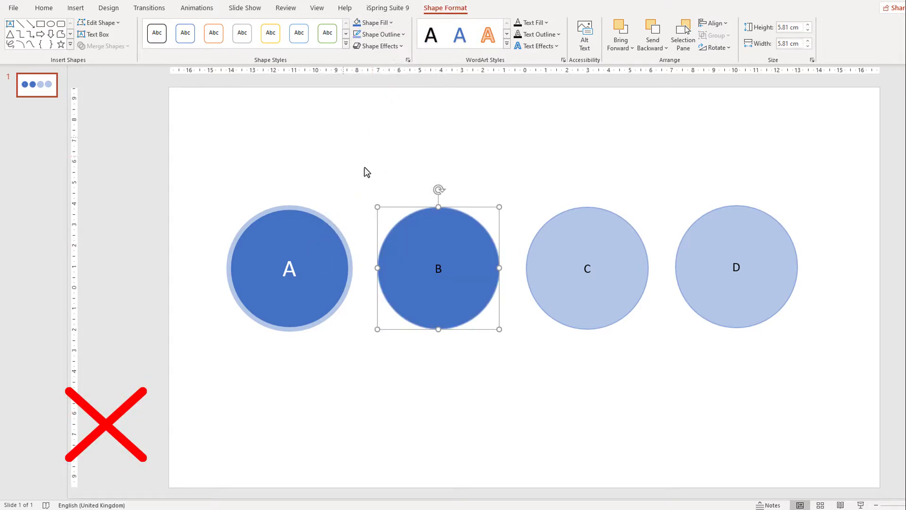
# Step: Make circle B's letter white and enlarge it to 32 pt
pyautogui.click(437, 264)
pyautogui.doubleClick(438, 268)
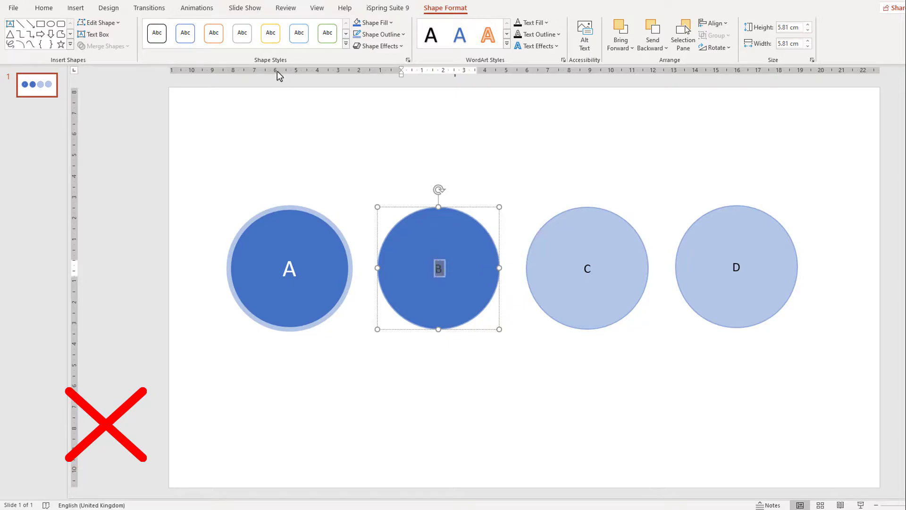
pyautogui.click(44, 8)
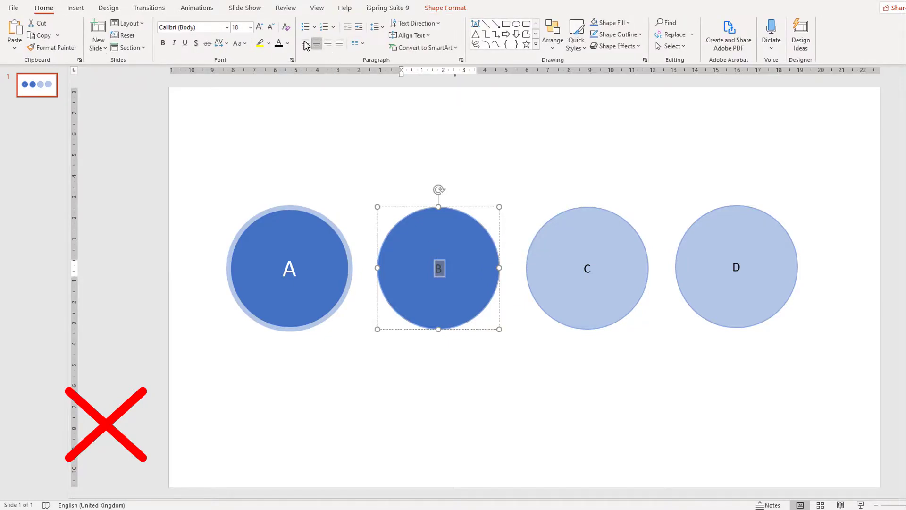
pyautogui.click(288, 43)
pyautogui.click(280, 71)
pyautogui.click(261, 27)
pyautogui.click(260, 27)
pyautogui.click(260, 27)
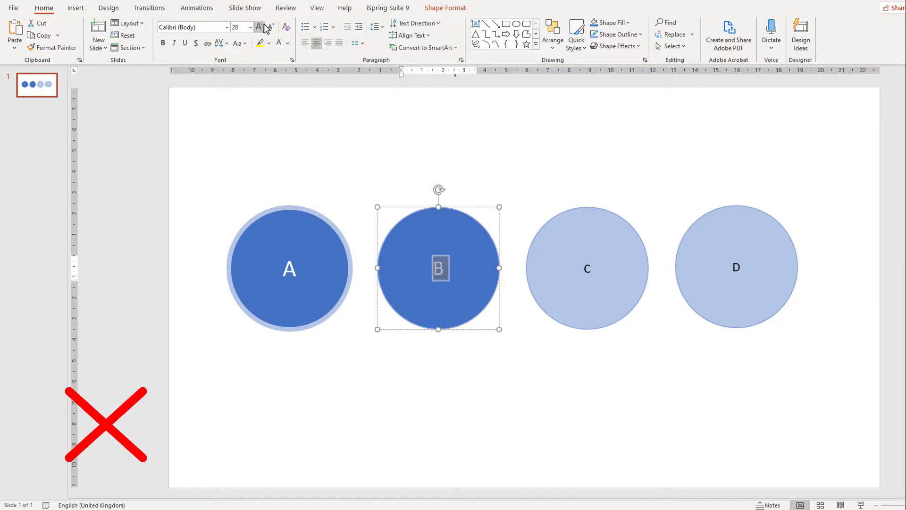
pyautogui.click(263, 27)
pyautogui.press('Escape')
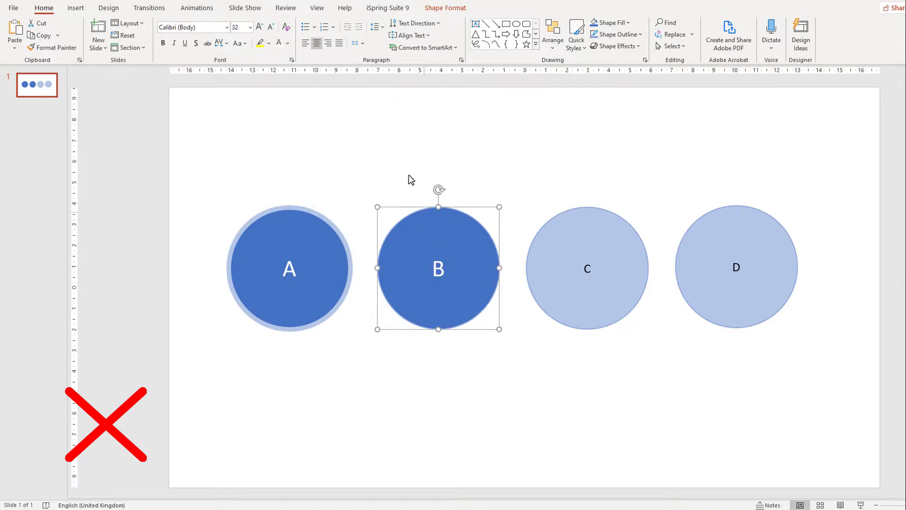
# Step: Give circle B a 6 pt outline in circle A's light blue, sampled with the eyedropper
pyautogui.click(444, 8)
pyautogui.click(400, 35)
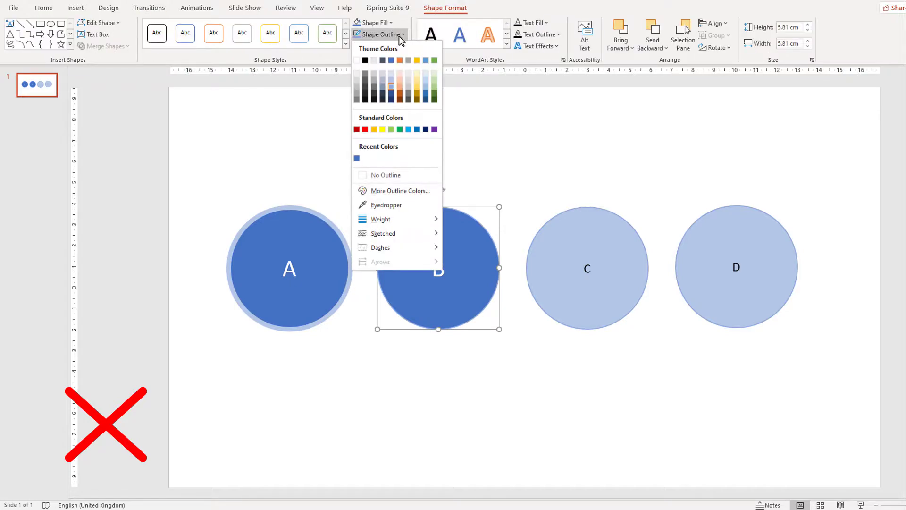
pyautogui.moveTo(402, 219)
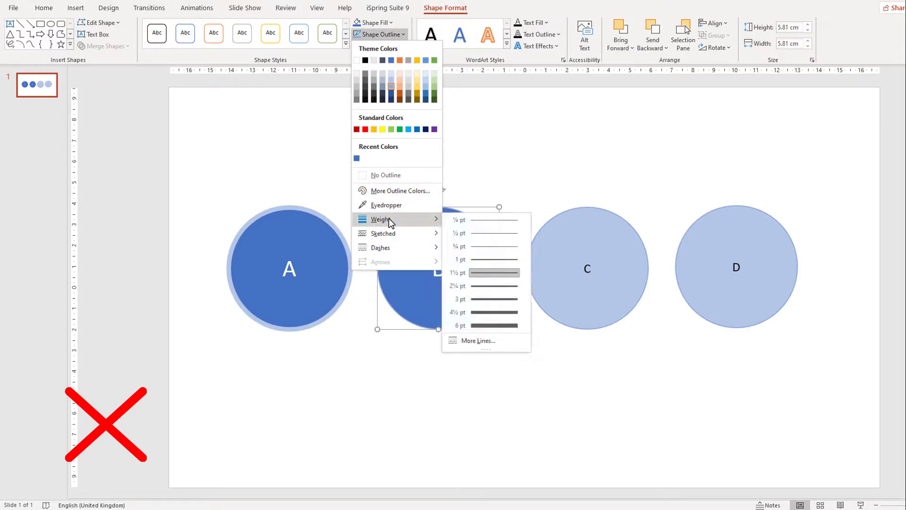
pyautogui.click(469, 324)
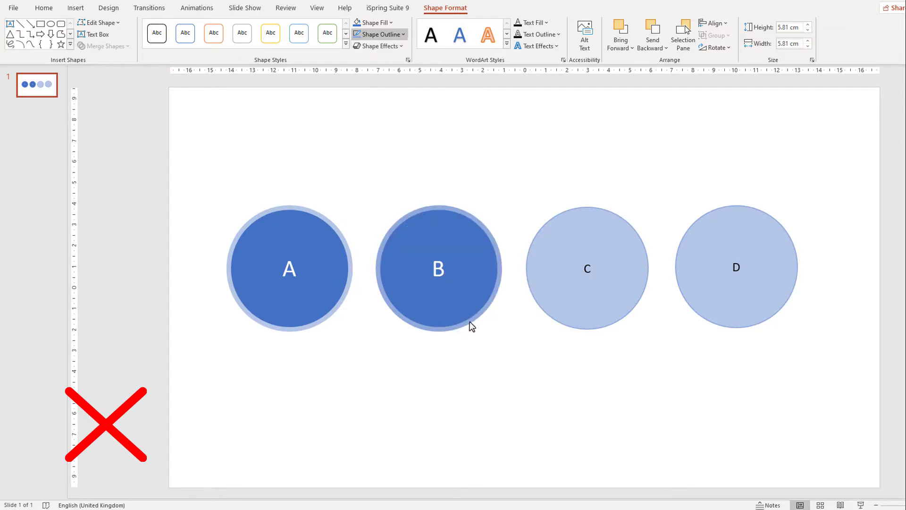
pyautogui.click(402, 35)
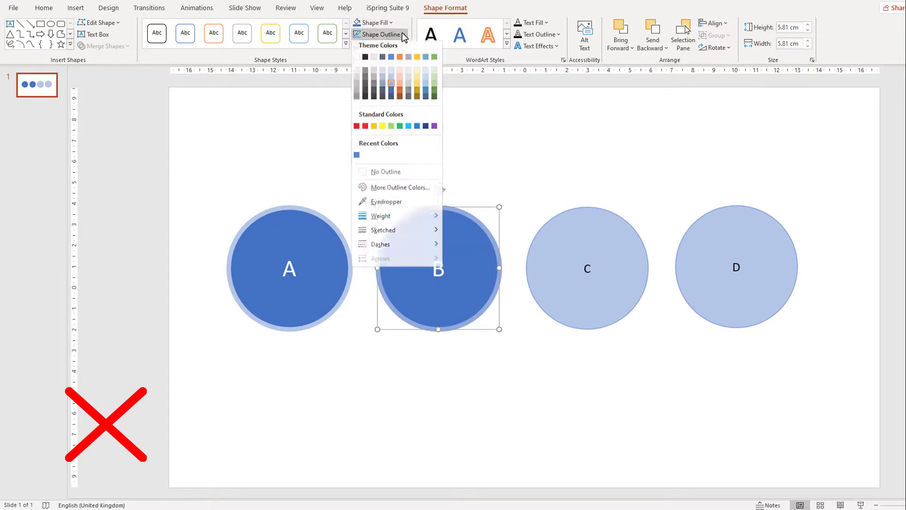
pyautogui.click(399, 206)
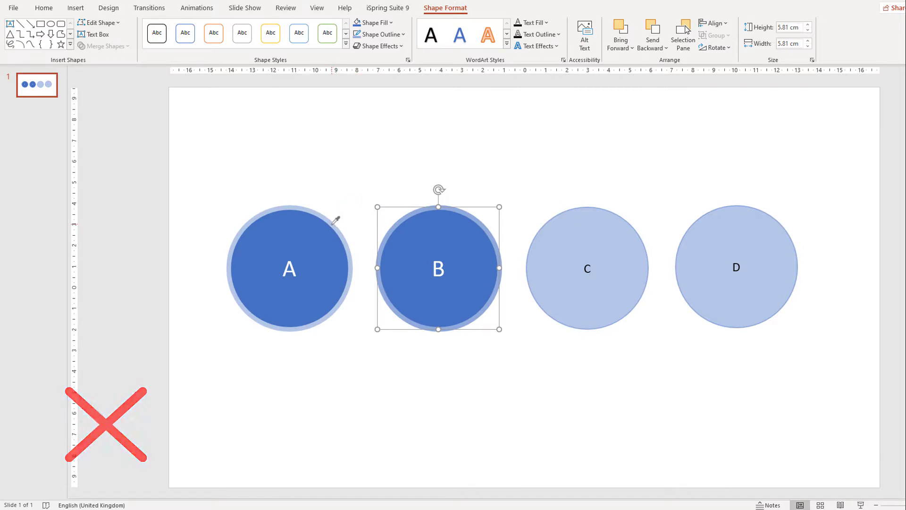
pyautogui.click(328, 210)
pyautogui.press('Escape')
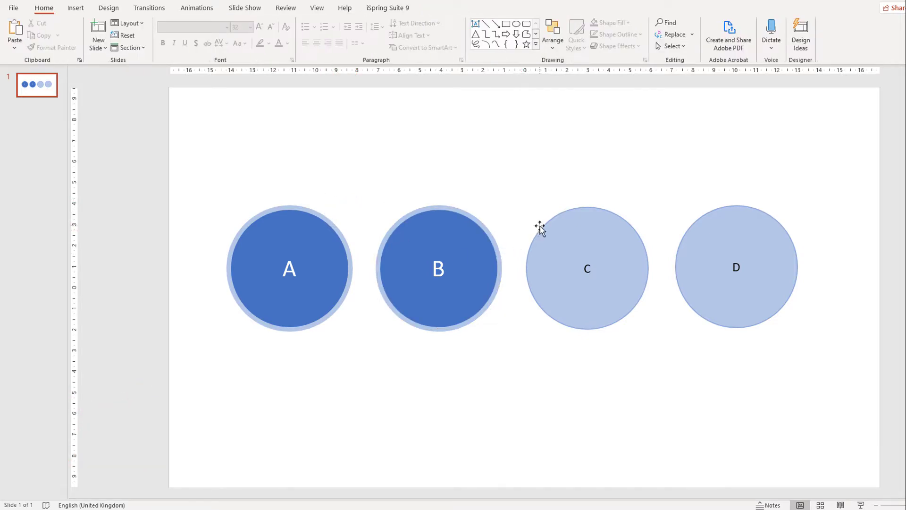
# Step: Copy circle A's style onto circles B, C and D with a double-clicked Format Painter
pyautogui.click(540, 227)
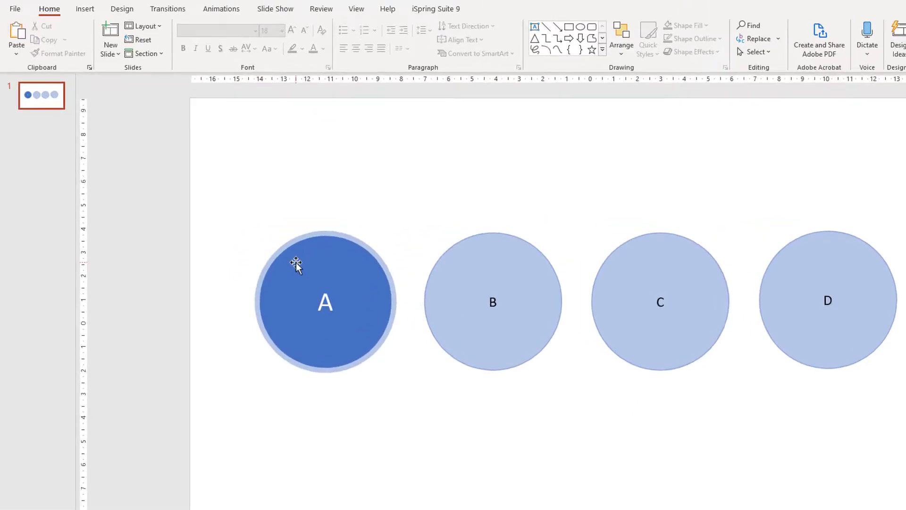
pyautogui.click(263, 233)
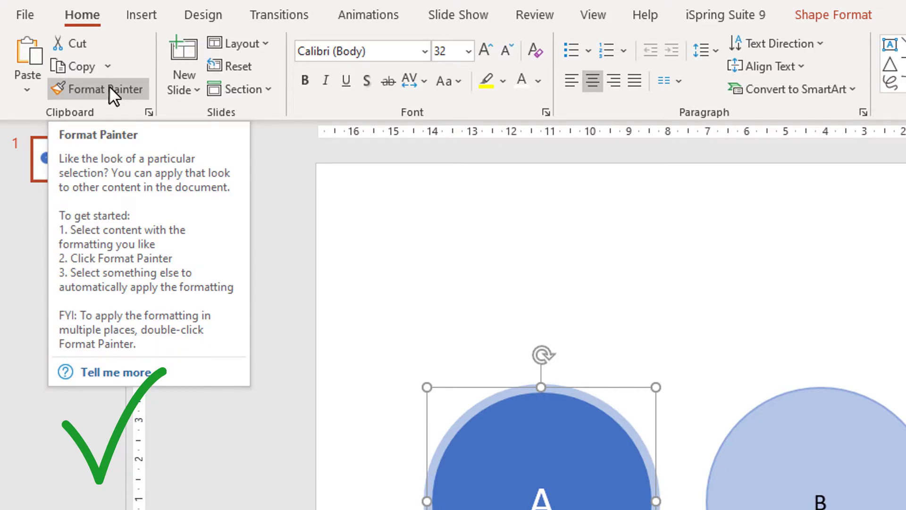
pyautogui.click(109, 88)
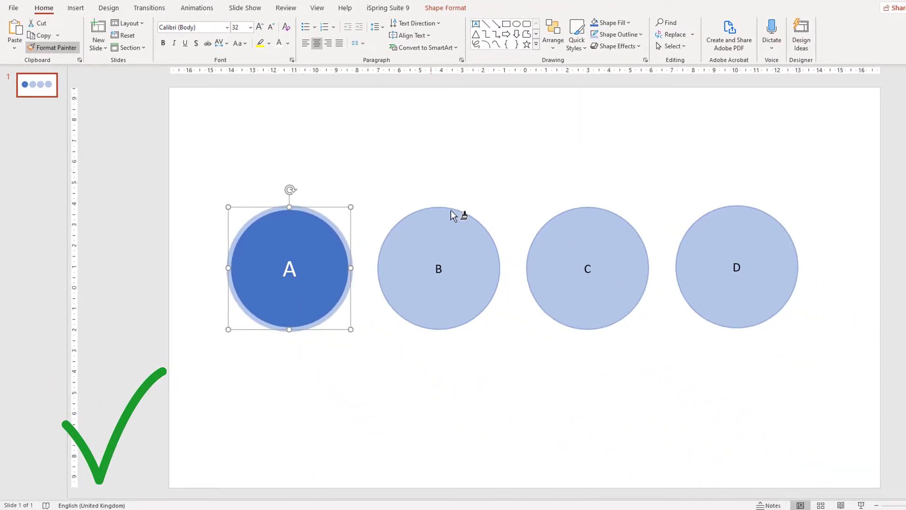
pyautogui.click(451, 212)
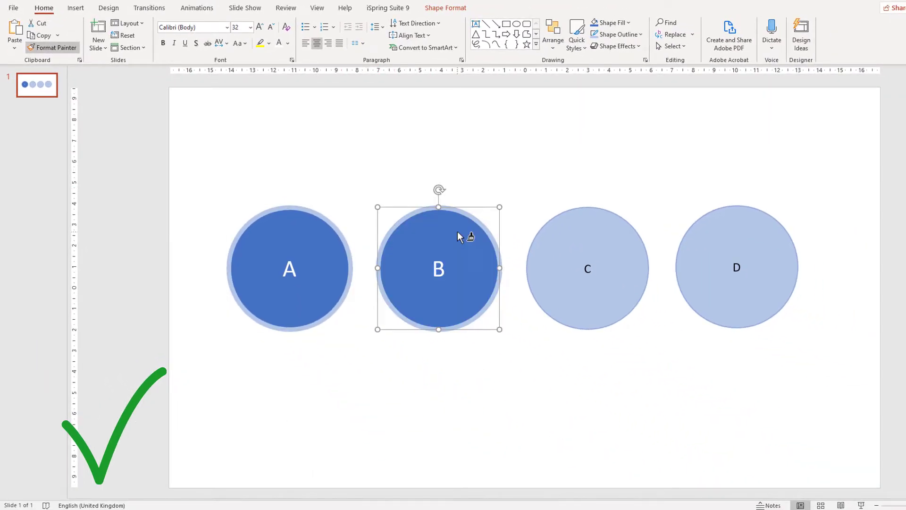
pyautogui.click(583, 233)
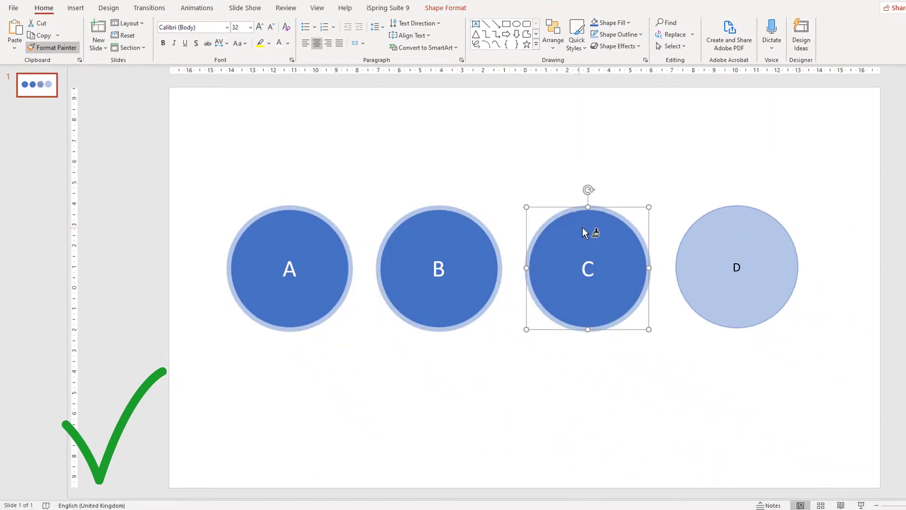
pyautogui.click(745, 236)
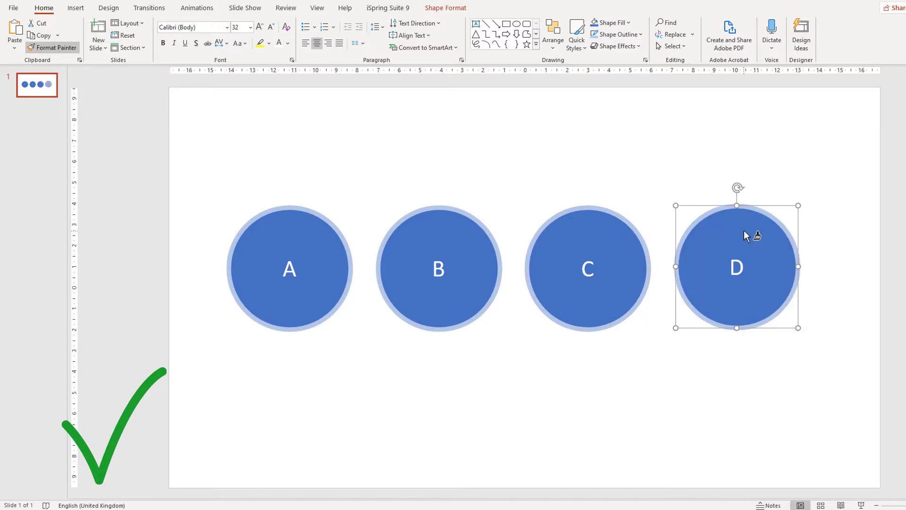
pyautogui.click(784, 409)
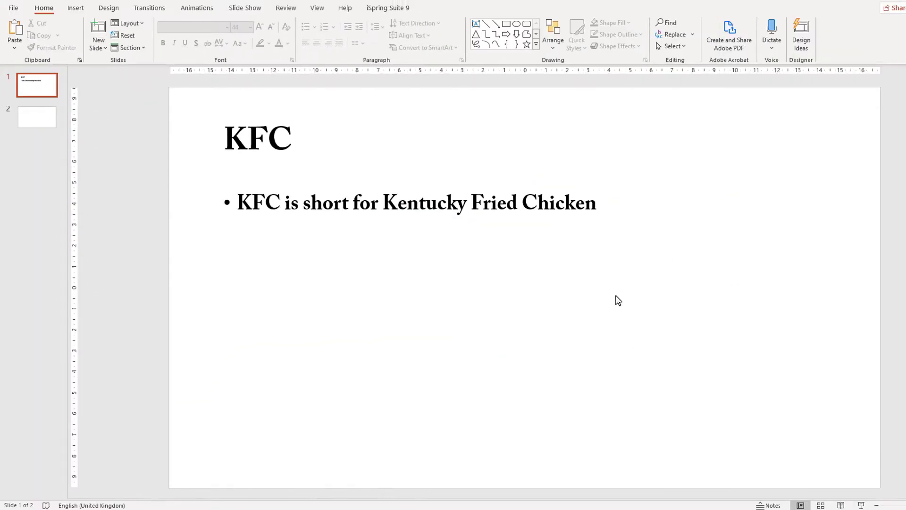
# Step: Paste the founding paragraph as a new bullet below the KFC line
pyautogui.click(576, 205)
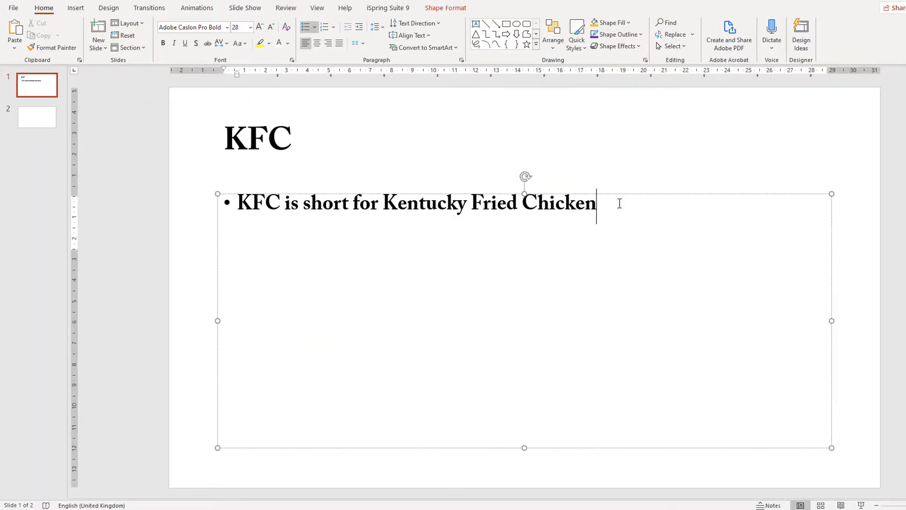
pyautogui.press('Down')
pyautogui.write('KFC was founded by Colonel Harland Sanders, an entrepreneur who began selling fried chicken from his roadside restaurant in Corbin, Kentucky, during the Great Depression. Sanders identified the potential of the restaurant franchising concept, and the first "Kentucky Fried Chicken" franchise opened in Utah in 1952.')
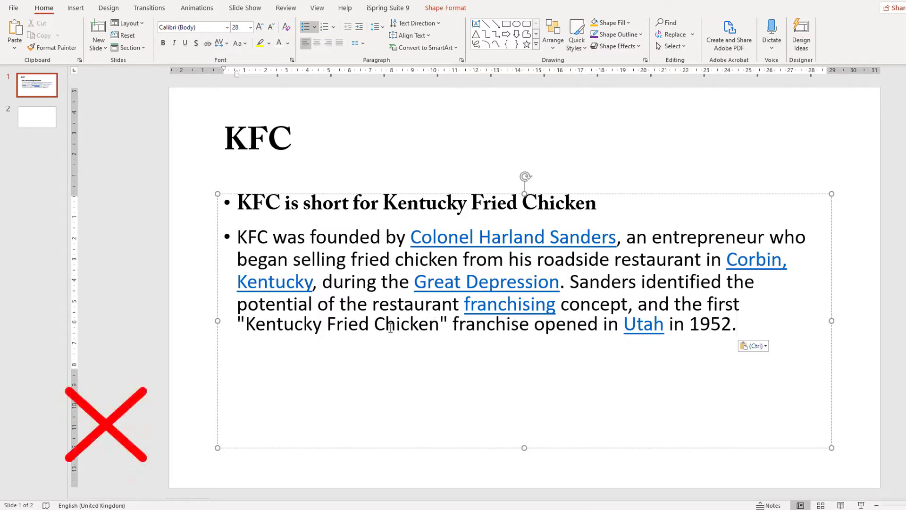
# Step: Remove the links from Colonel Harland Sanders, Corbin, Kentucky, Great Depression, franchising and Utah
pyautogui.rightClick(435, 238)
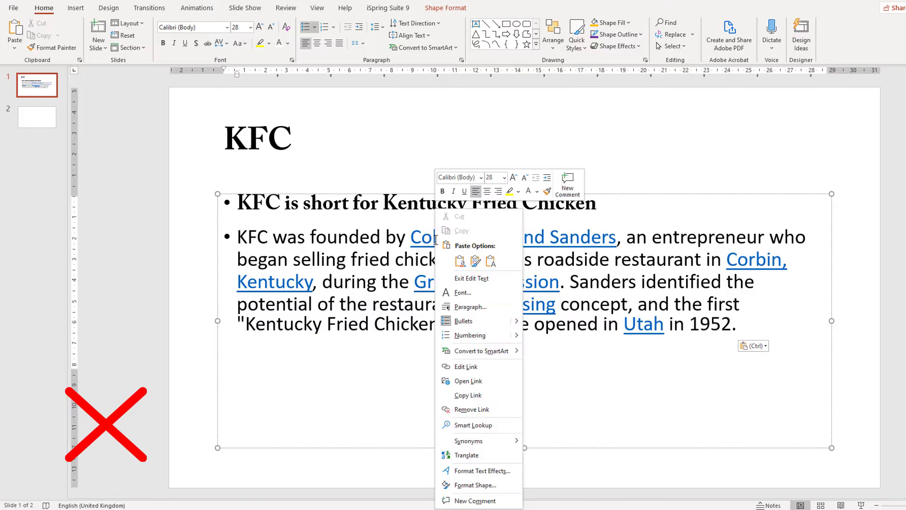
pyautogui.click(472, 409)
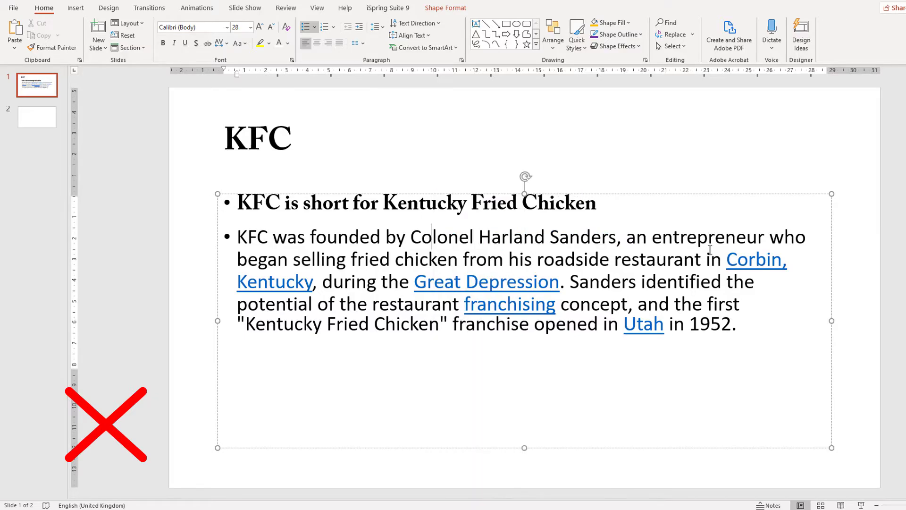
pyautogui.rightClick(755, 260)
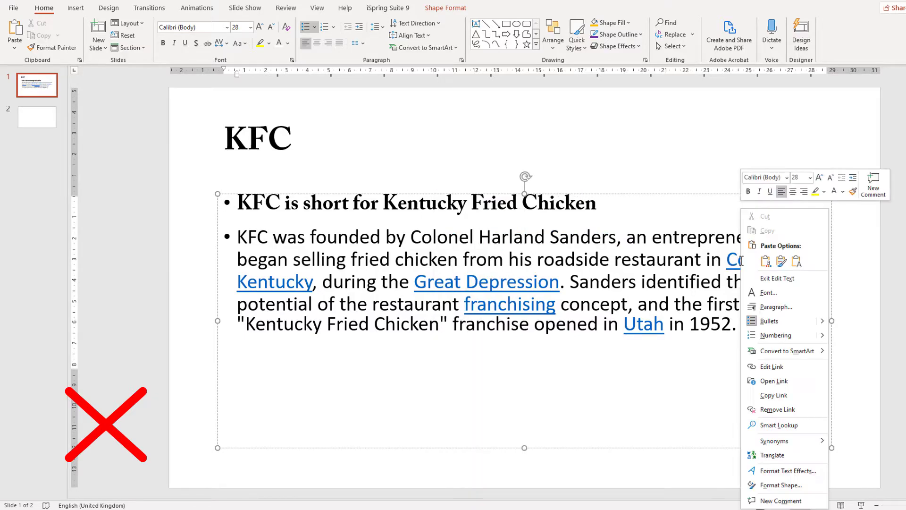
pyautogui.click(773, 409)
pyautogui.rightClick(431, 282)
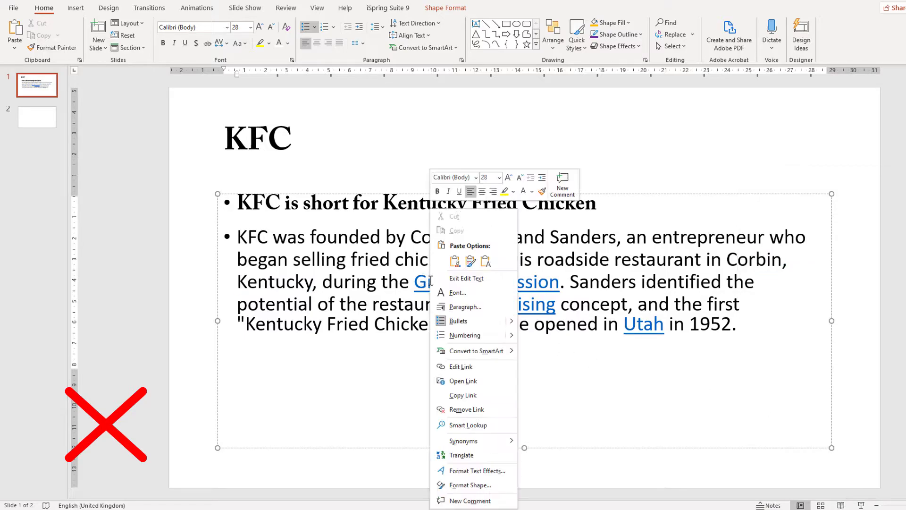
pyautogui.click(485, 406)
pyautogui.rightClick(529, 309)
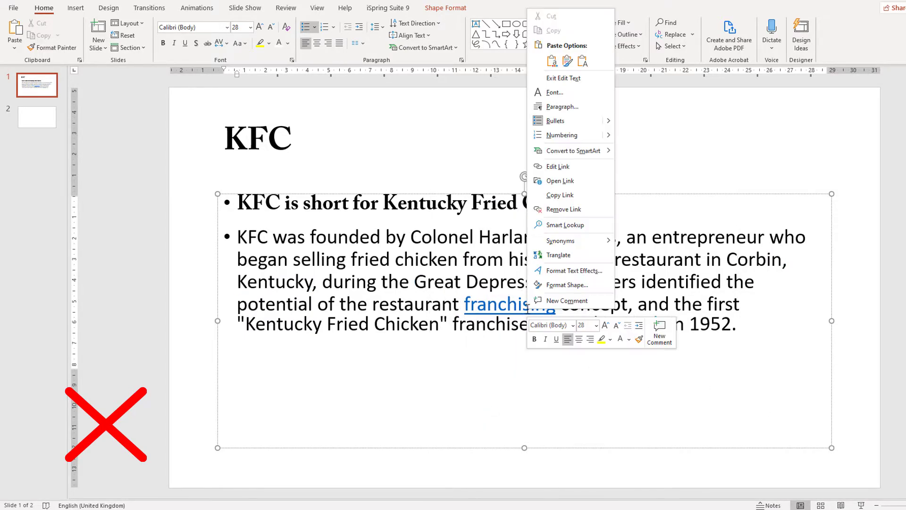
pyautogui.click(538, 210)
pyautogui.rightClick(645, 324)
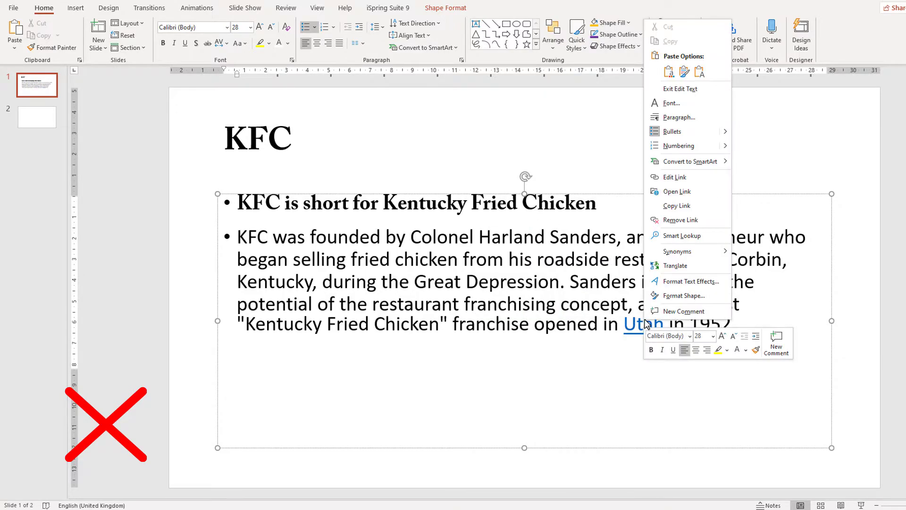
pyautogui.click(676, 220)
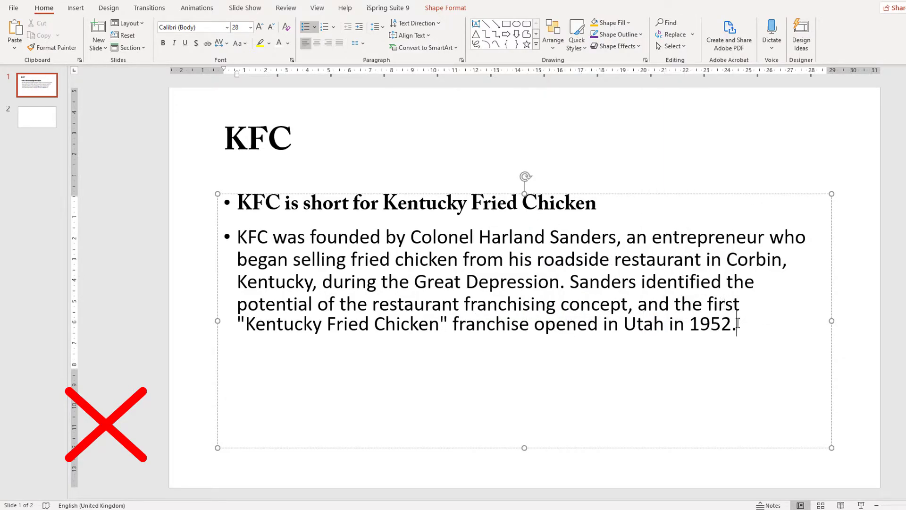
# Step: Set the pasted paragraph's font to Adobe Caslon Pro Bold
pyautogui.moveTo(738, 324); pyautogui.dragTo(236, 243)
pyautogui.hotkey('ctrl', 'c')
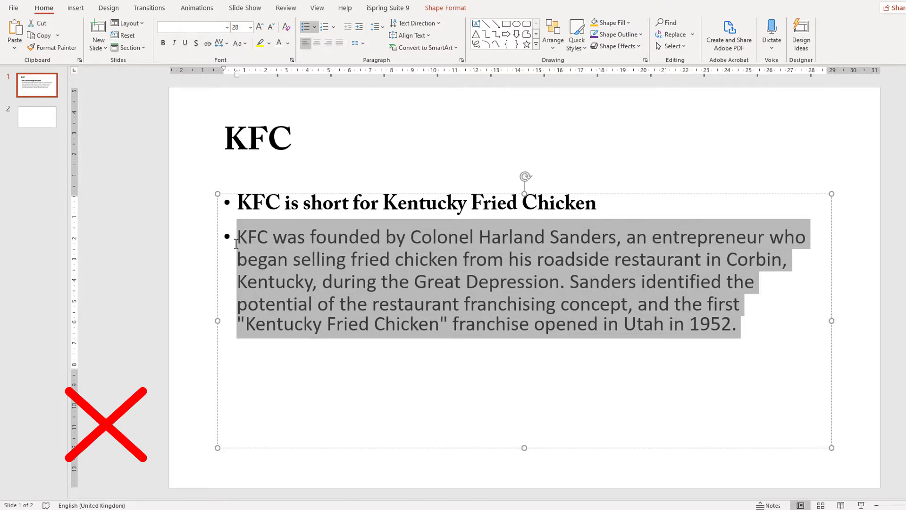
pyautogui.click(227, 28)
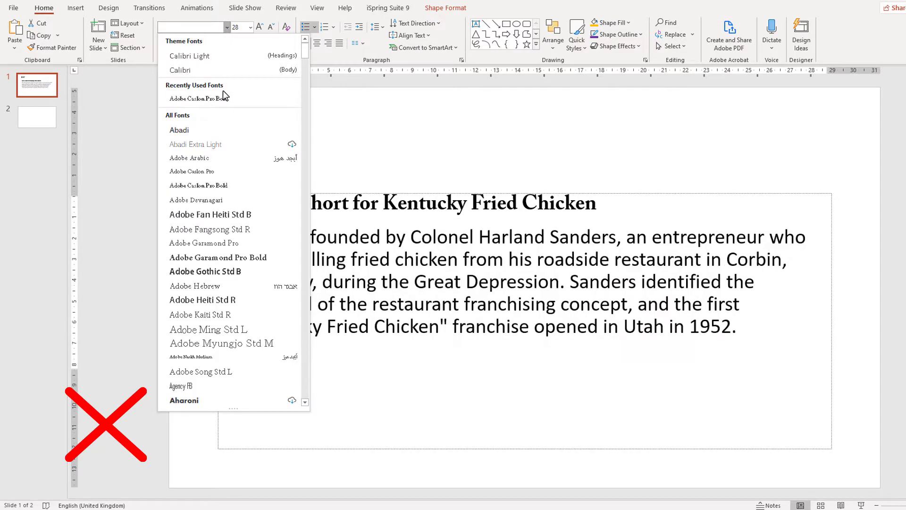
pyautogui.click(223, 97)
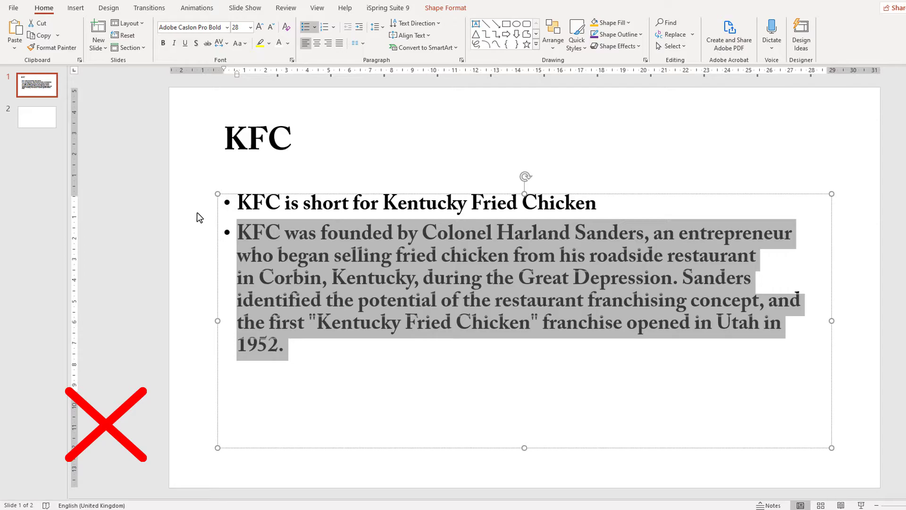
pyautogui.click(200, 218)
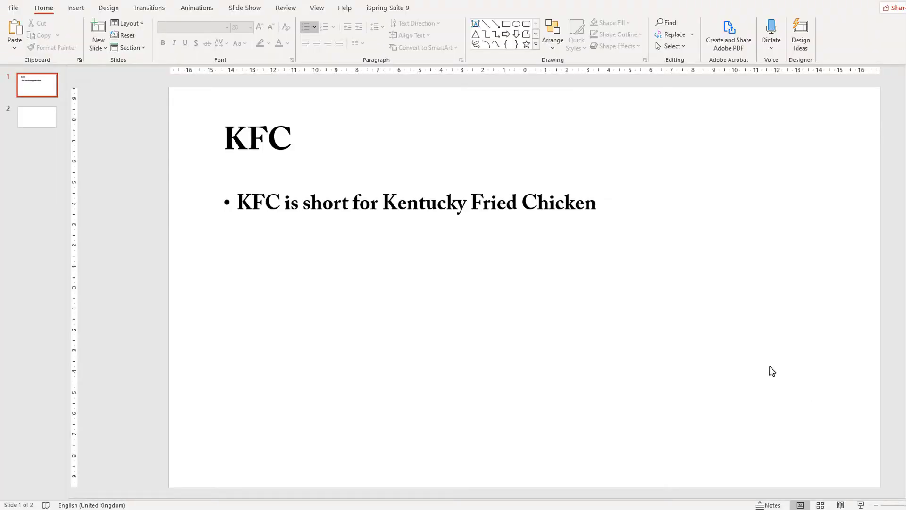
# Step: Add a new bullet after 'Chicken' and paste the founding paragraph with Keep Text Only
pyautogui.click(596, 205)
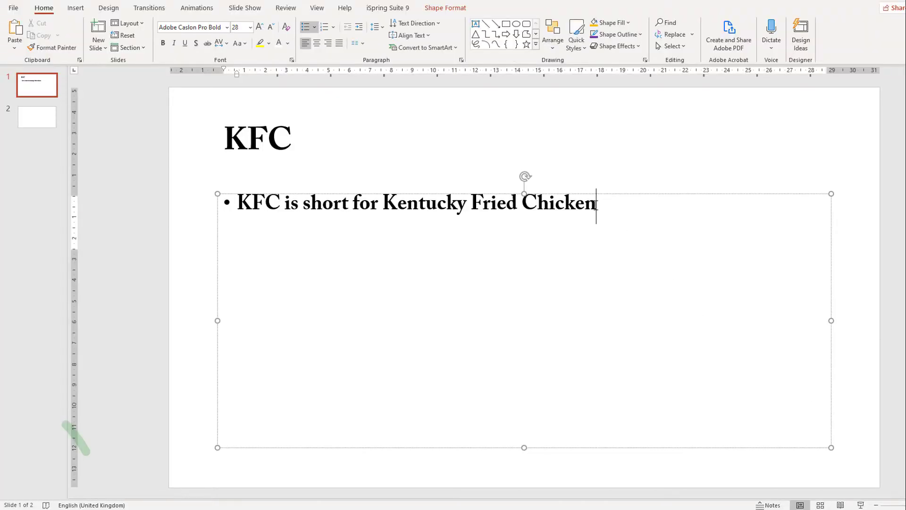
pyautogui.press('Return')
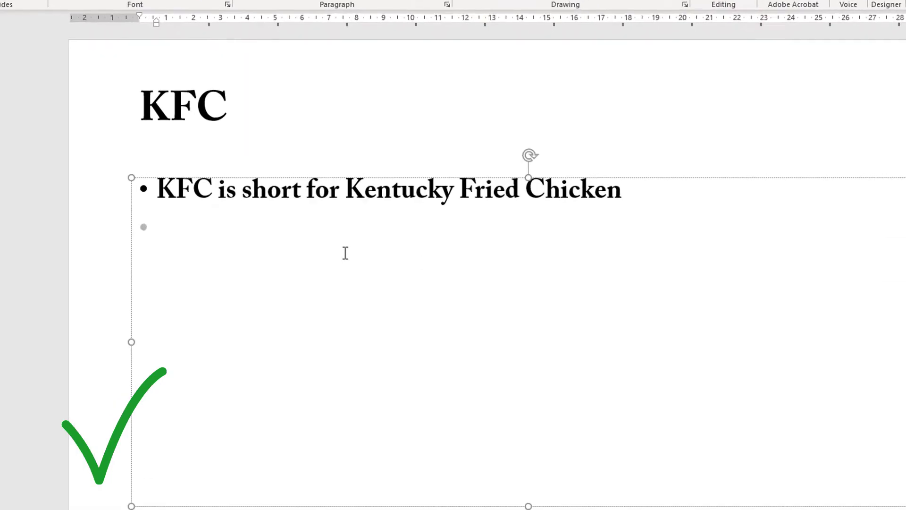
pyautogui.rightClick(266, 230)
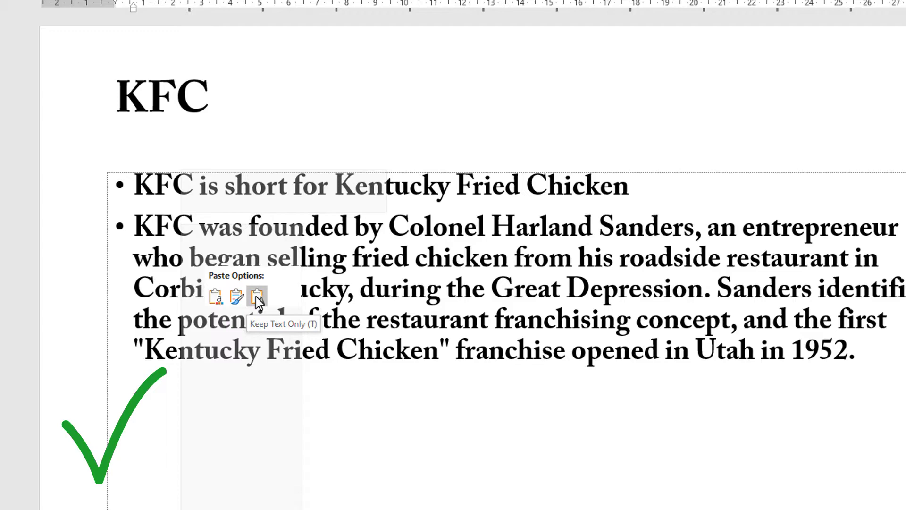
pyautogui.click(255, 296)
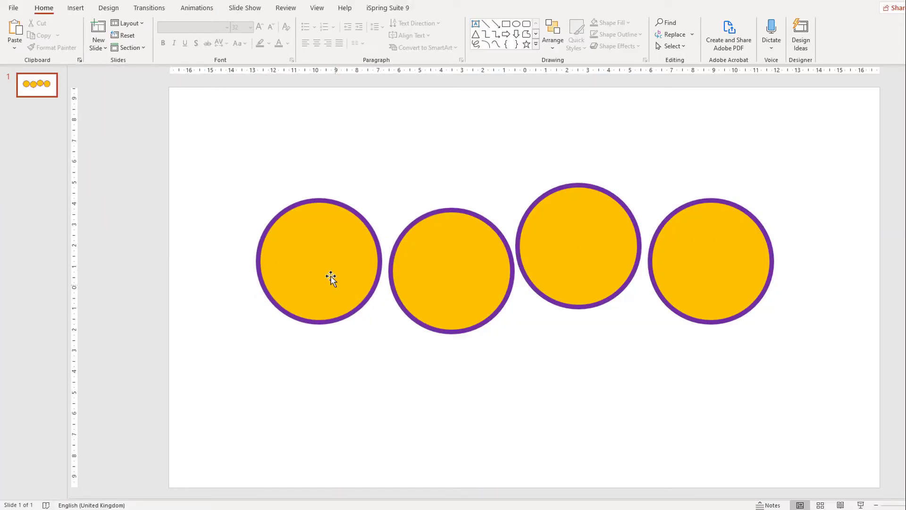
# Step: Drag the four gold circles by hand, trying to line them up and space them evenly
pyautogui.moveTo(330, 279); pyautogui.dragTo(330, 283)
pyautogui.moveTo(599, 259); pyautogui.dragTo(621, 287)
pyautogui.moveTo(711, 265); pyautogui.dragTo(727, 273)
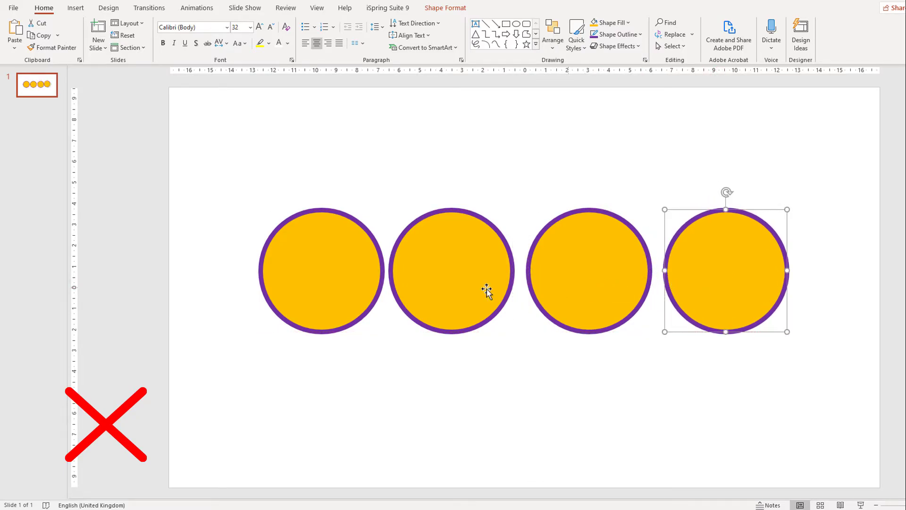
pyautogui.moveTo(459, 291); pyautogui.dragTo(462, 295)
pyautogui.moveTo(359, 284)
pyautogui.mouseDown()
pyautogui.moveTo(344, 277)
pyautogui.moveTo(350, 282)
pyautogui.mouseUp()
pyautogui.click(447, 288)
pyautogui.moveTo(447, 288); pyautogui.dragTo(446, 287)
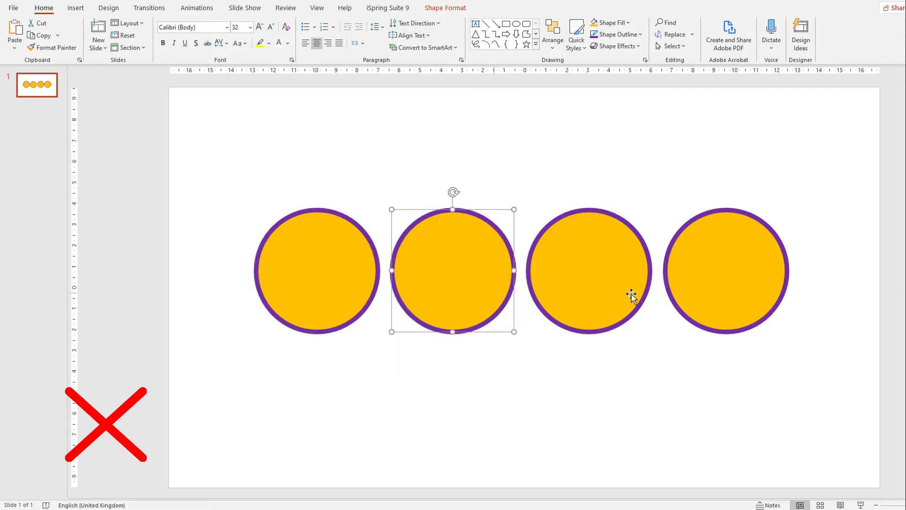
pyautogui.click(724, 283)
pyautogui.moveTo(724, 284); pyautogui.dragTo(722, 283)
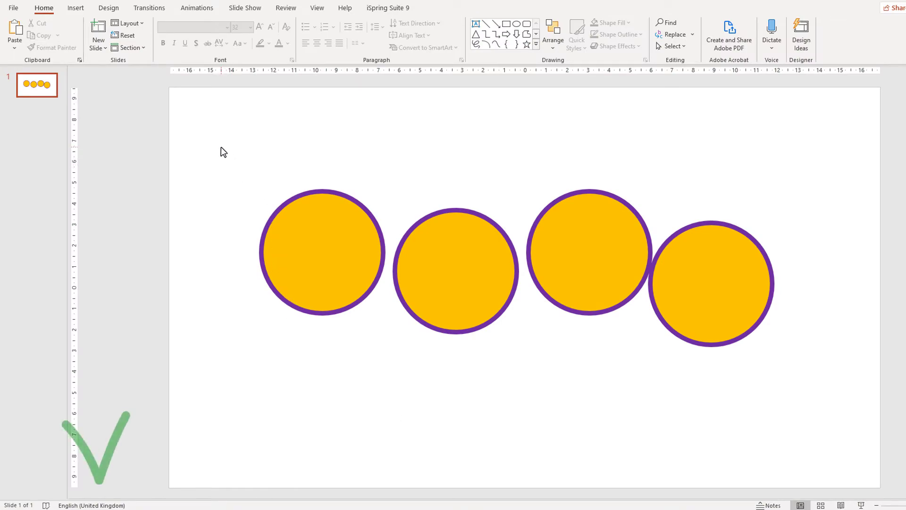
# Step: Select all four circles and apply Align Middle, then Distribute Horizontally
pyautogui.moveTo(221, 146); pyautogui.dragTo(811, 391)
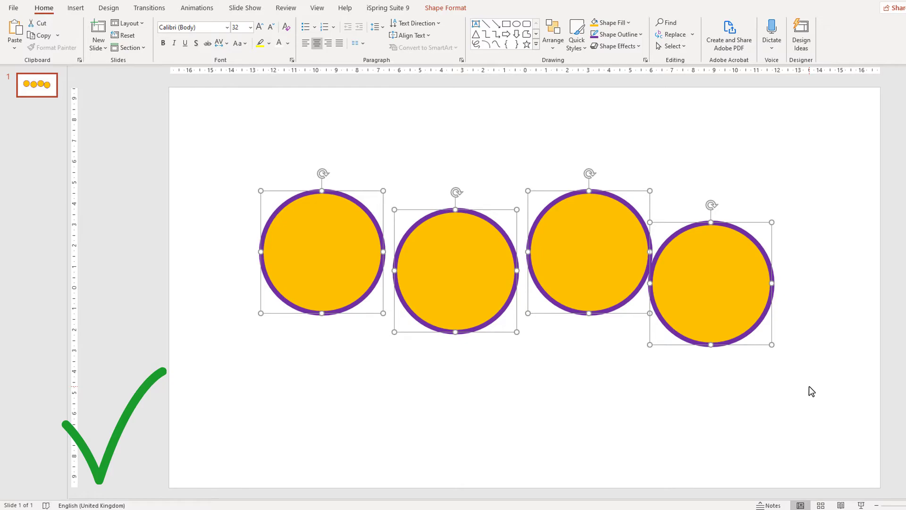
pyautogui.click(448, 9)
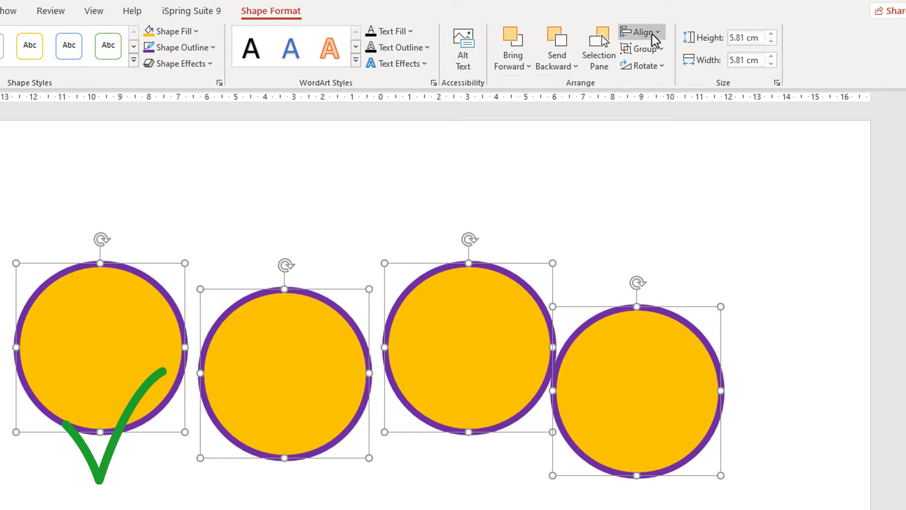
pyautogui.click(657, 36)
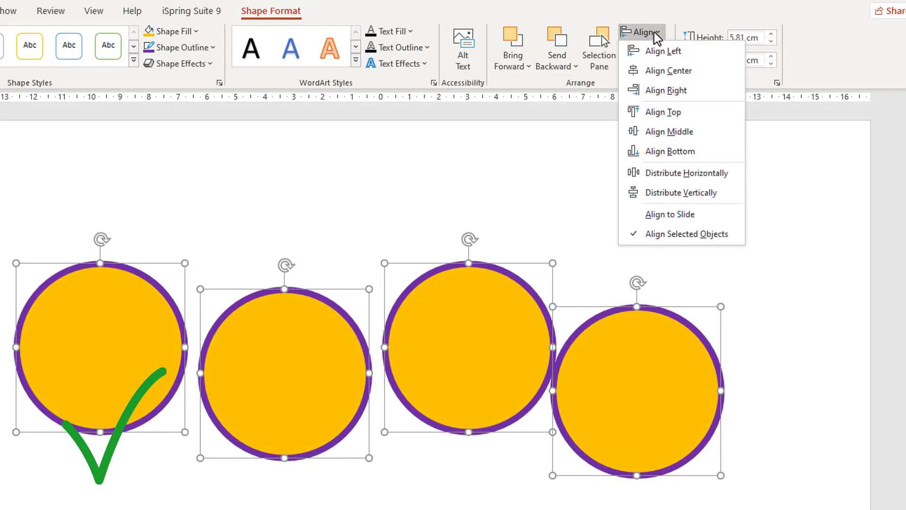
pyautogui.click(670, 131)
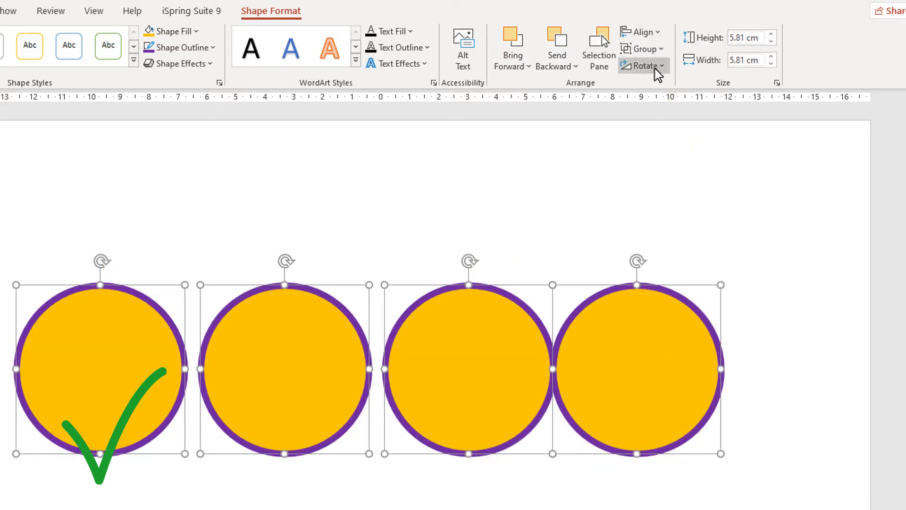
pyautogui.click(656, 31)
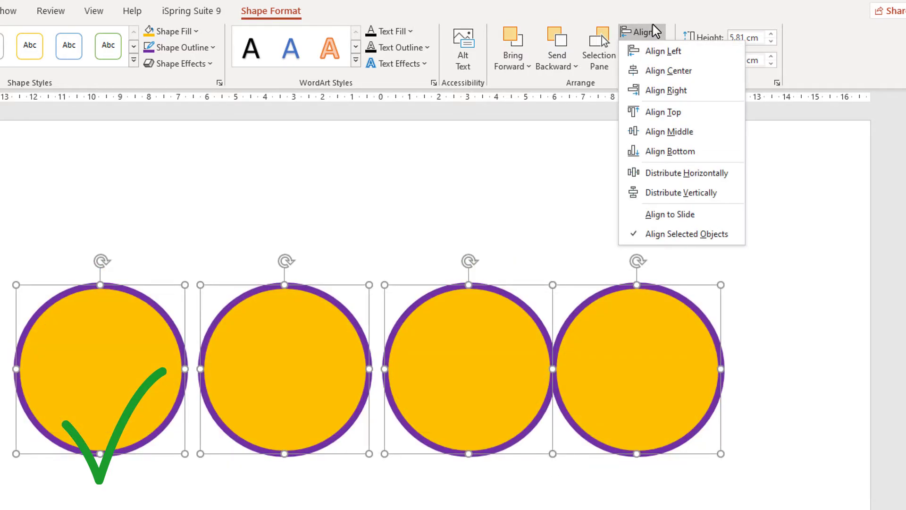
pyautogui.click(668, 174)
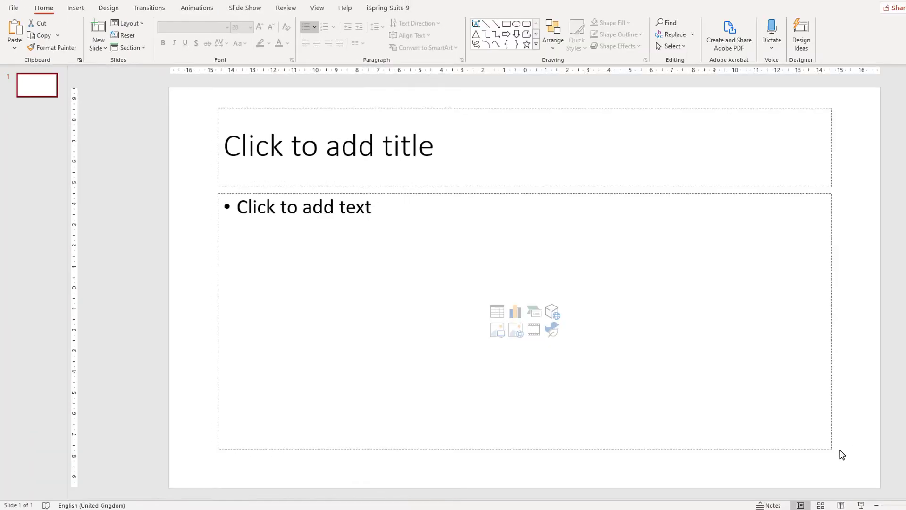
# Step: Narrow the content placeholder to the left half and paste the Lorem ipsum paragraph into it
pyautogui.click(832, 447)
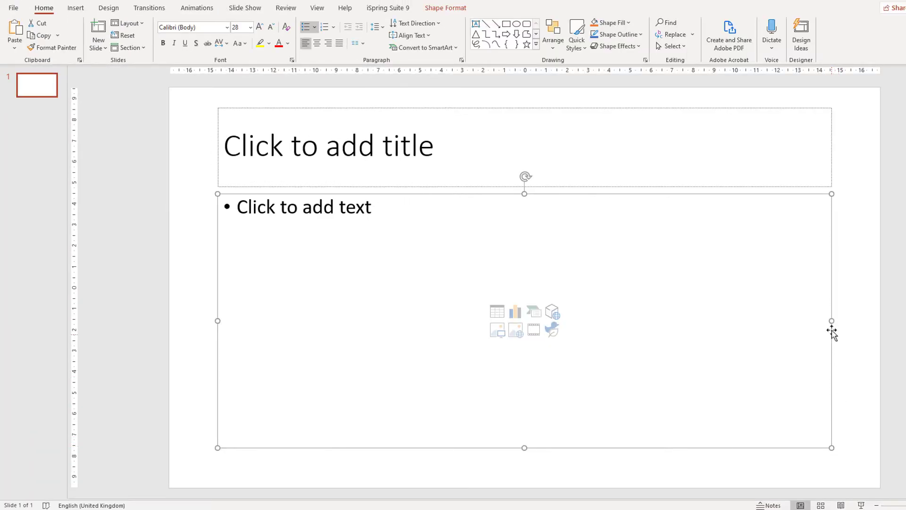
pyautogui.moveTo(760, 321); pyautogui.dragTo(480, 339)
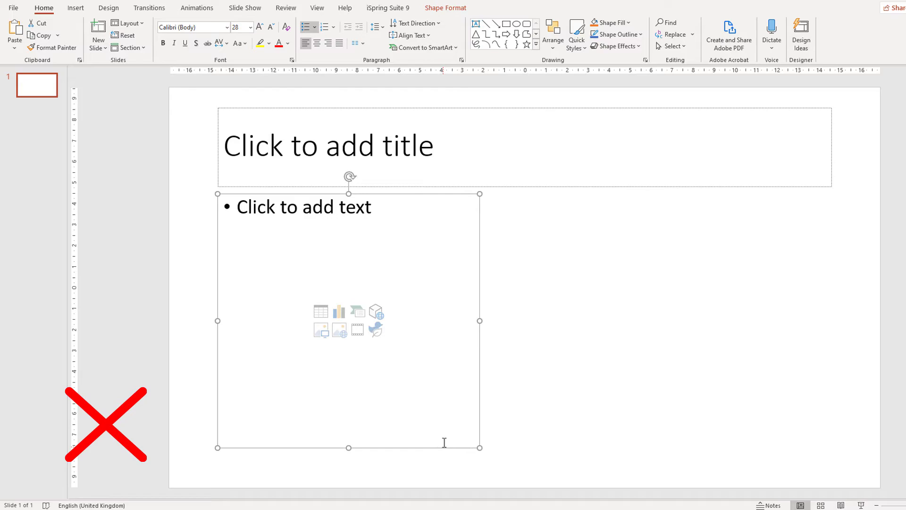
pyautogui.click(426, 377)
pyautogui.write('Lorem ipsum dolor sit amet, consectetur adipiscing elit, sed do eiusmod tempor incididunt ut labore et dolore magna aliqua.')
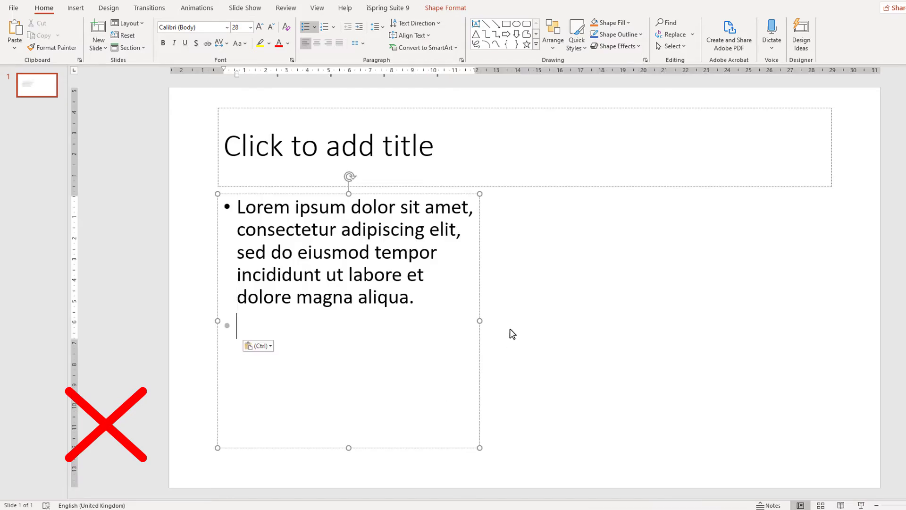
pyautogui.click(490, 294)
# Step: Duplicate the Lorem ipsum box and move the copy to the right half of the slide
pyautogui.click(479, 283)
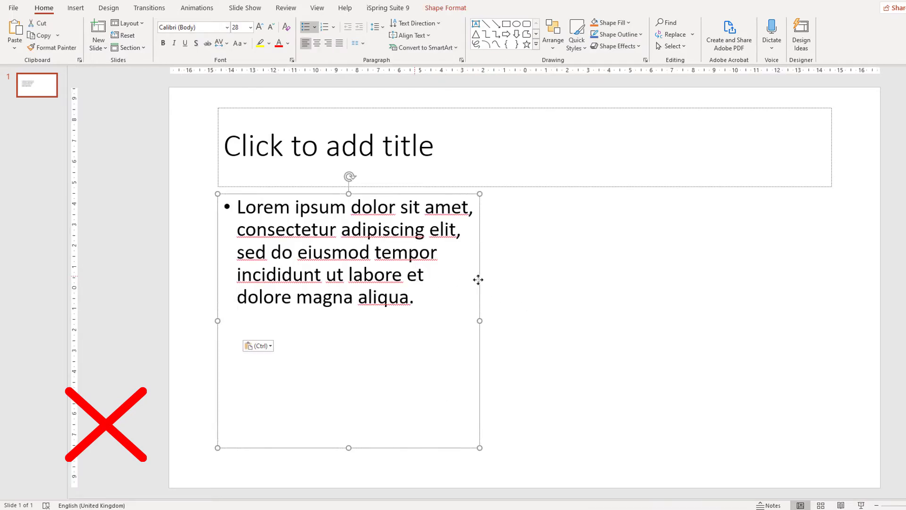
pyautogui.hotkey('ctrl', 'c')
pyautogui.hotkey('ctrl', 'v')
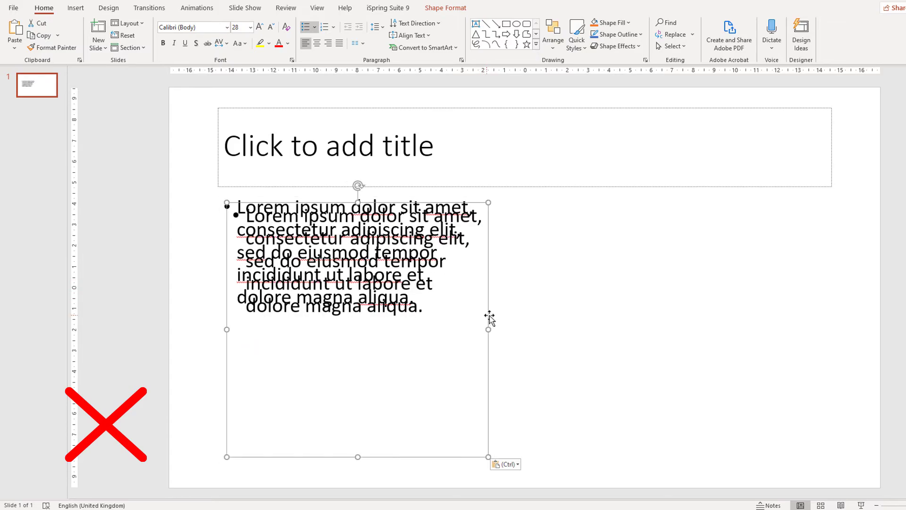
pyautogui.moveTo(489, 318); pyautogui.dragTo(825, 308)
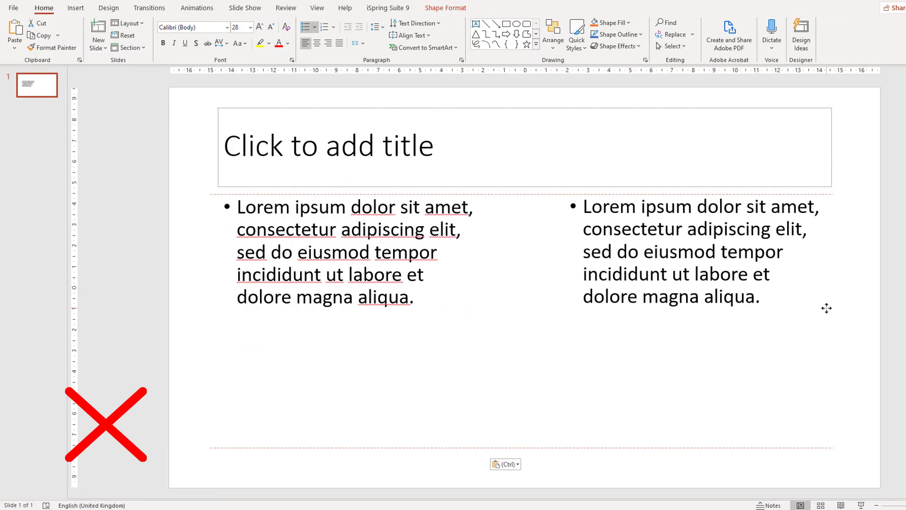
pyautogui.moveTo(562, 320); pyautogui.dragTo(540, 316)
# Step: Widen the left Lorem ipsum box so its text rewraps, then select the title placeholder
pyautogui.click(357, 297)
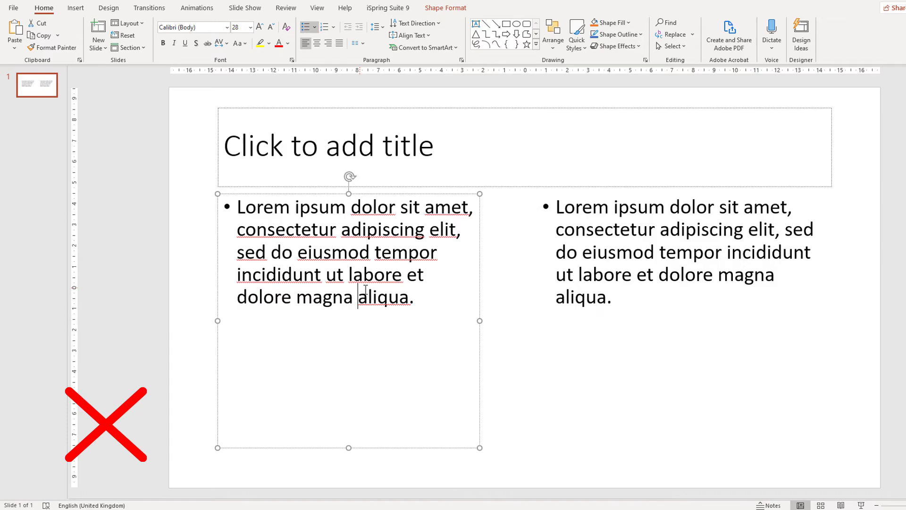
pyautogui.moveTo(480, 319); pyautogui.dragTo(525, 316)
pyautogui.click(585, 300)
pyautogui.click(456, 226)
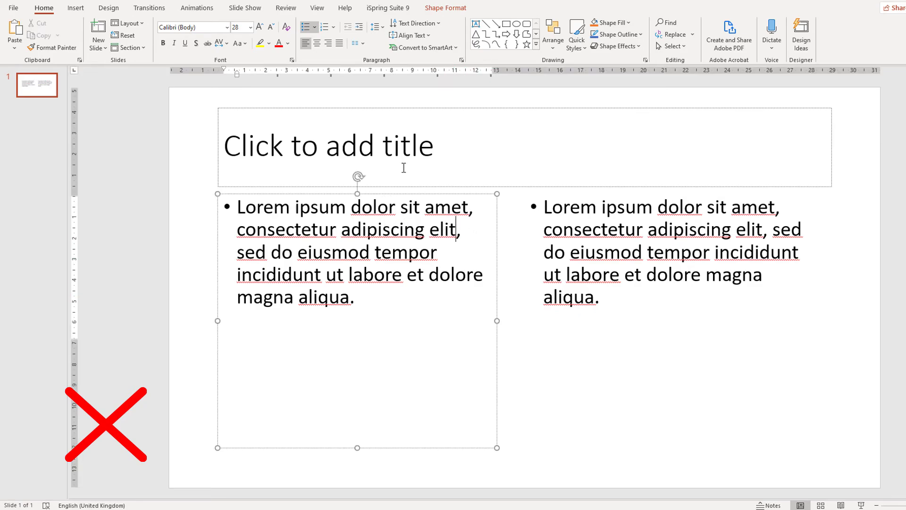
pyautogui.click(415, 182)
pyautogui.click(416, 186)
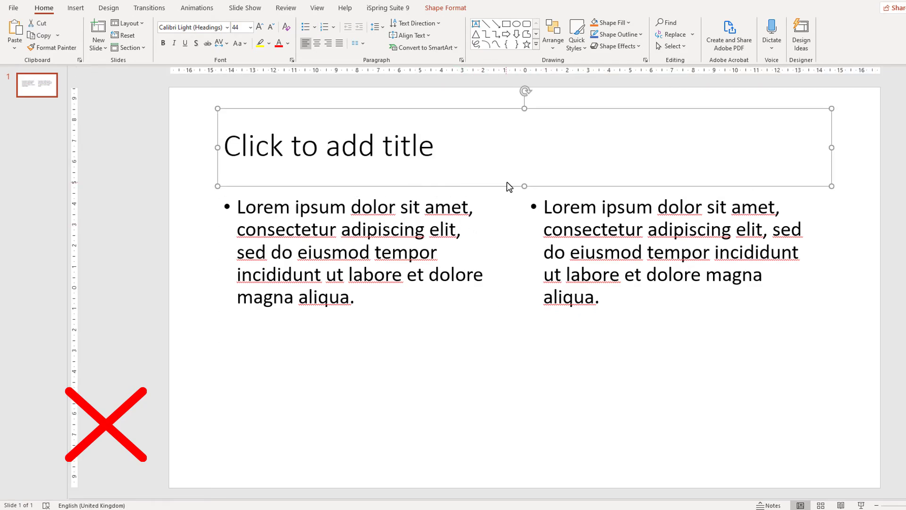
# Step: Shorten the title box from the bottom and title the slide 'Title'
pyautogui.moveTo(525, 186); pyautogui.dragTo(525, 148)
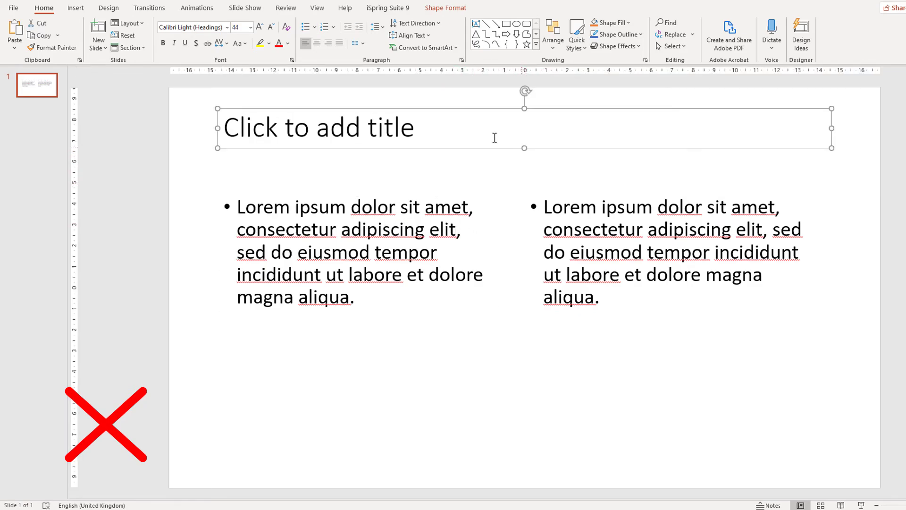
pyautogui.click(482, 134)
pyautogui.write('Title')
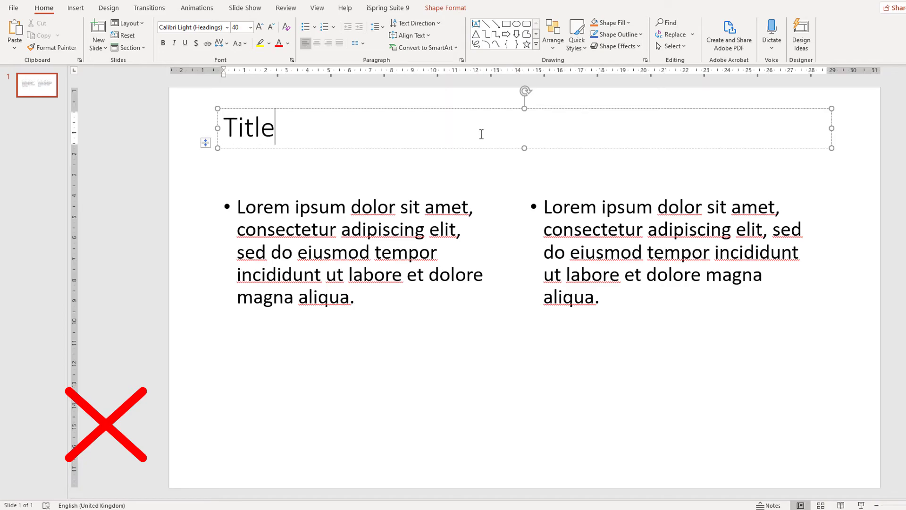
pyautogui.click(336, 177)
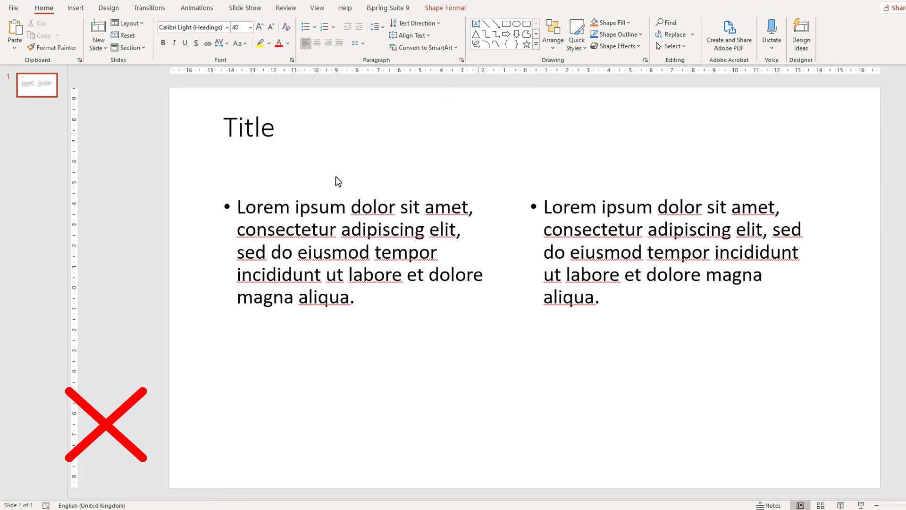
# Step: Add a small text box reading 'Title' just below the slide title
pyautogui.click(75, 8)
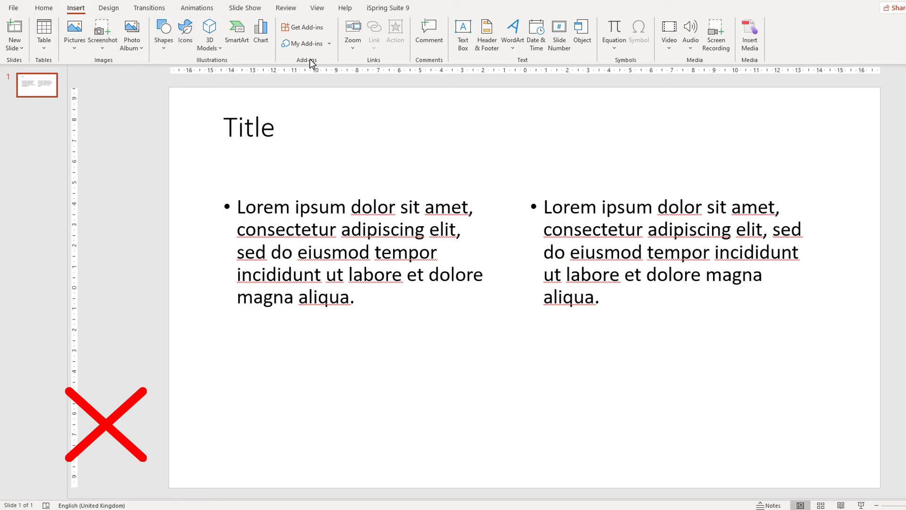
pyautogui.click(462, 40)
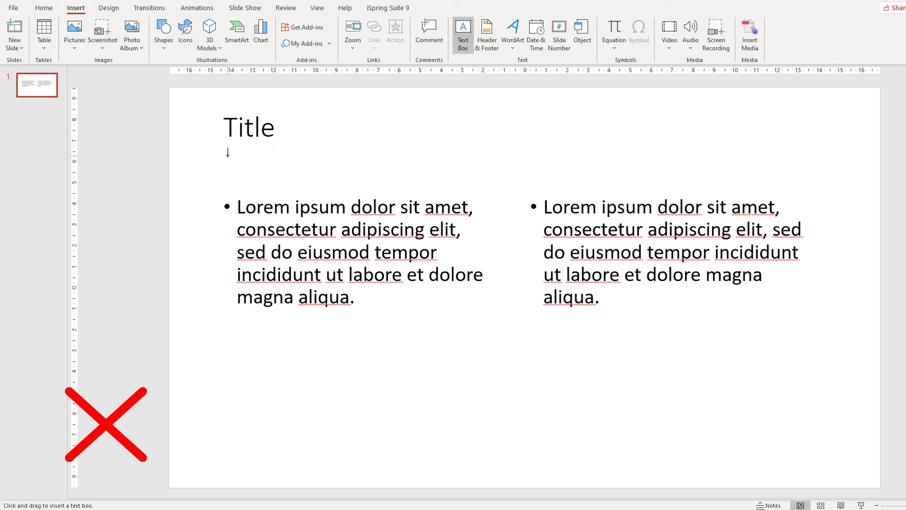
pyautogui.moveTo(227, 153); pyautogui.dragTo(473, 179)
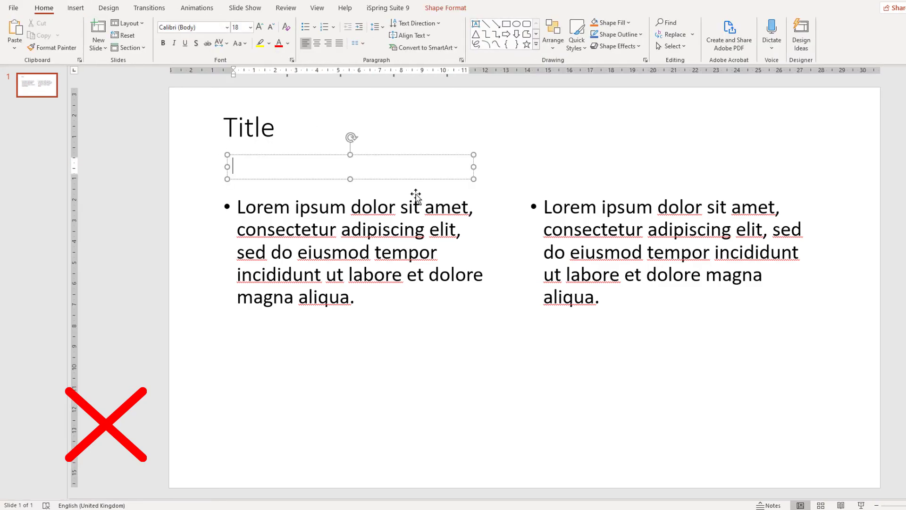
pyautogui.write('Title')
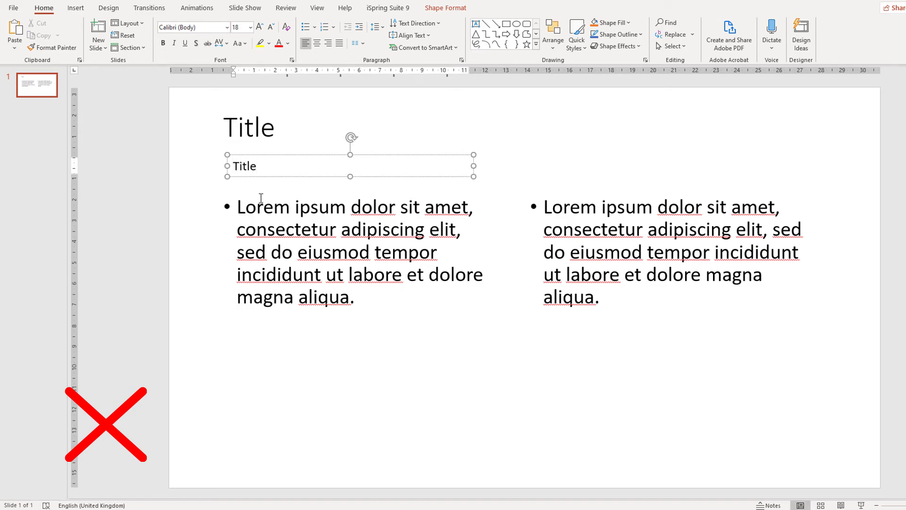
pyautogui.doubleClick(255, 166)
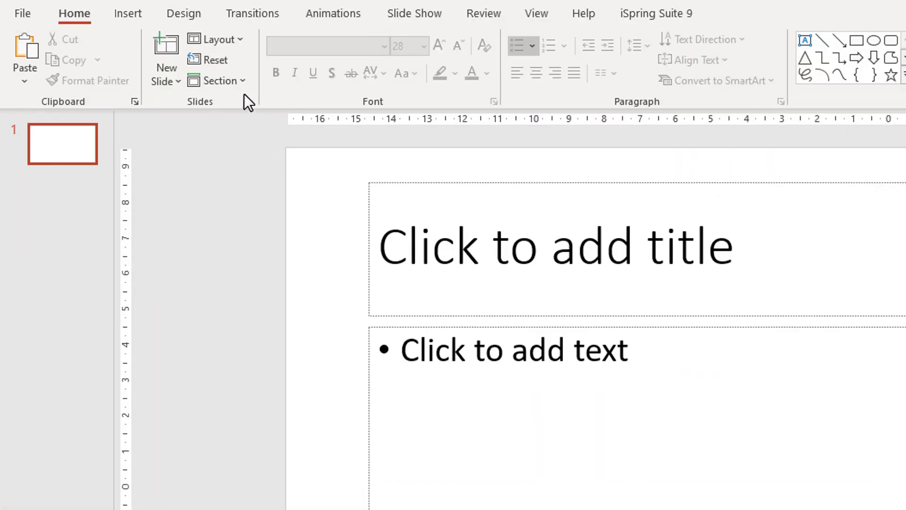
# Step: Apply the Comparison layout and paste the Lorem ipsum paragraph into both content columns
pyautogui.click(234, 39)
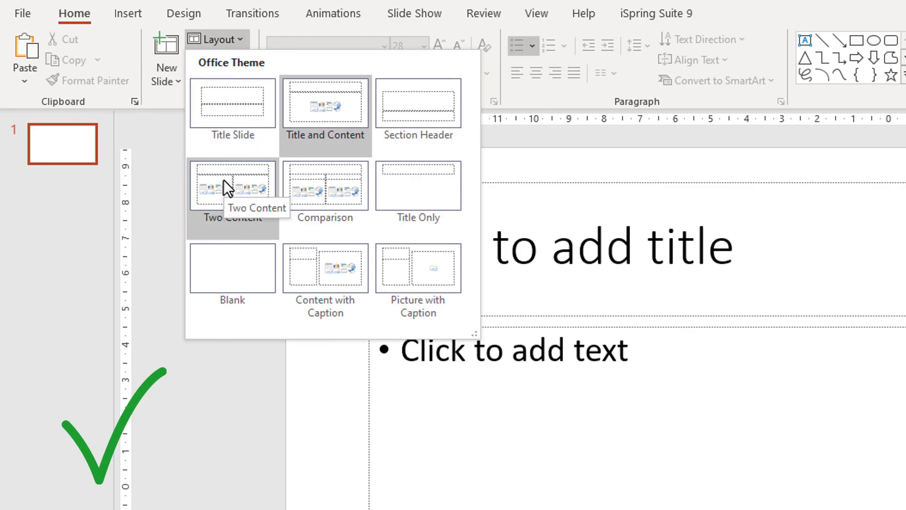
pyautogui.click(307, 186)
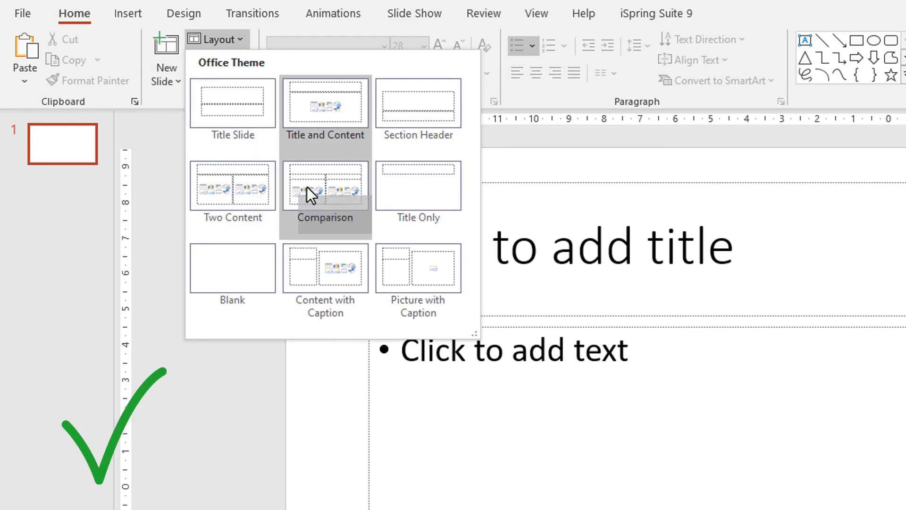
pyautogui.click(584, 394)
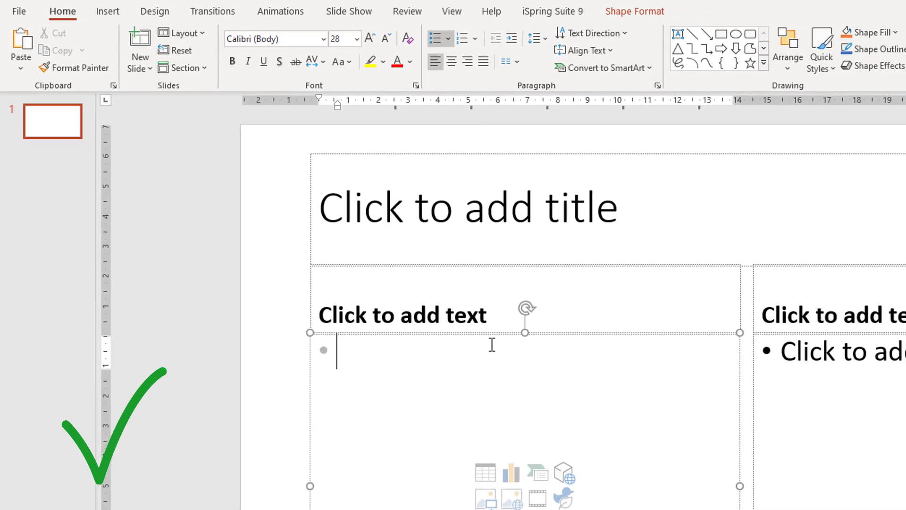
pyautogui.hotkey('ctrl', 'v')
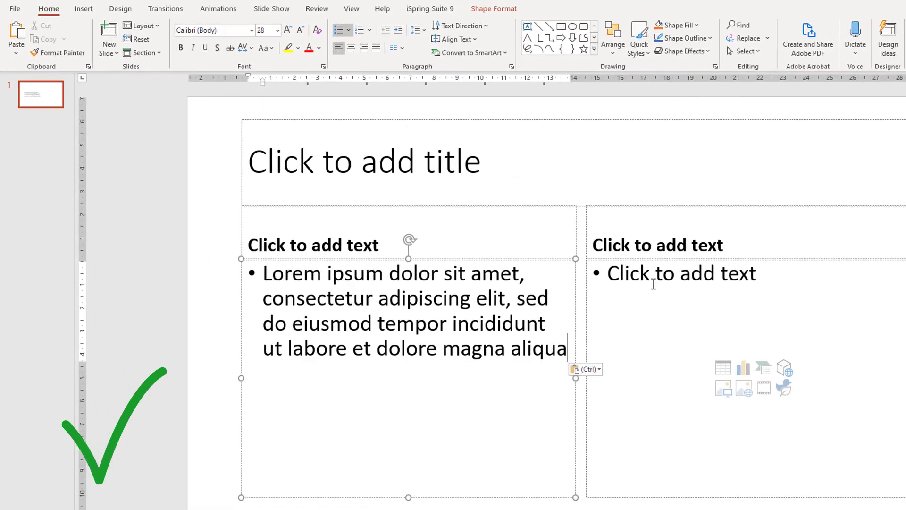
pyautogui.click(653, 284)
pyautogui.hotkey('ctrl', 'v')
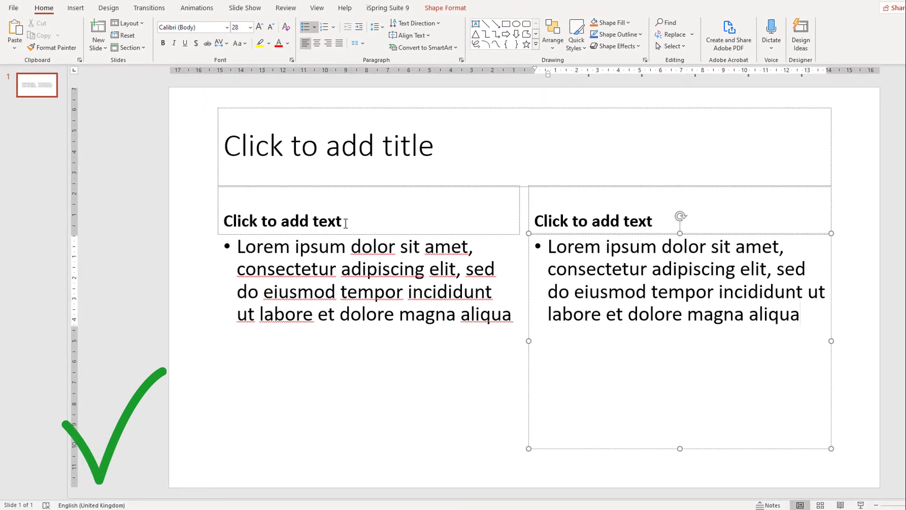
# Step: Head the left column 'Title' and start typing 'Tit' in the right column heading
pyautogui.click(346, 223)
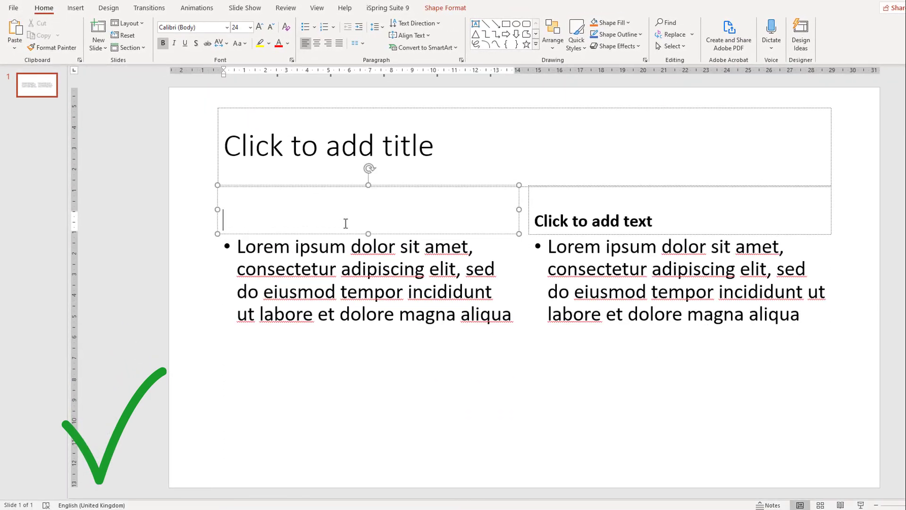
pyautogui.write('Title')
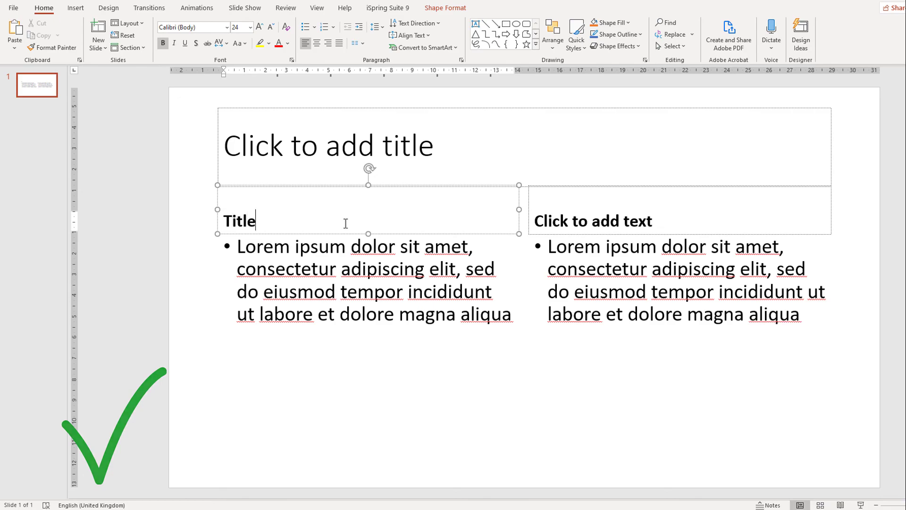
pyautogui.click(592, 222)
pyautogui.write('Tit')
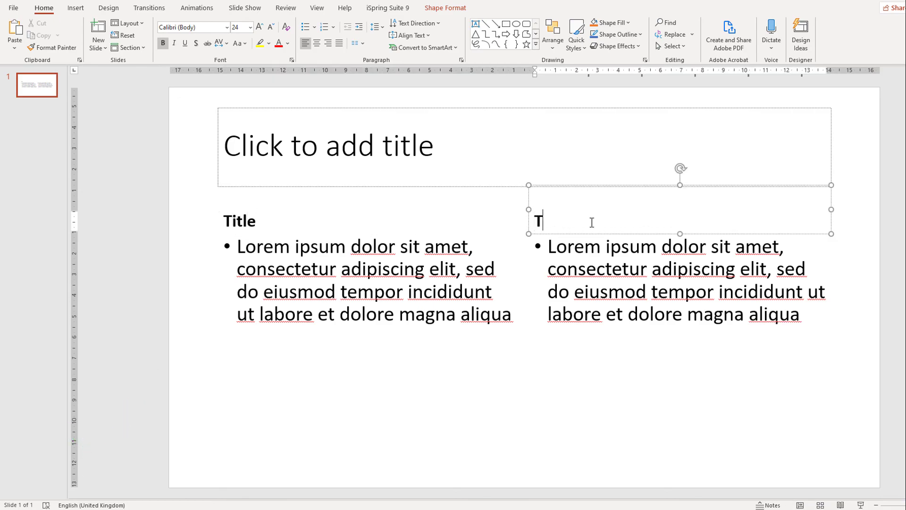